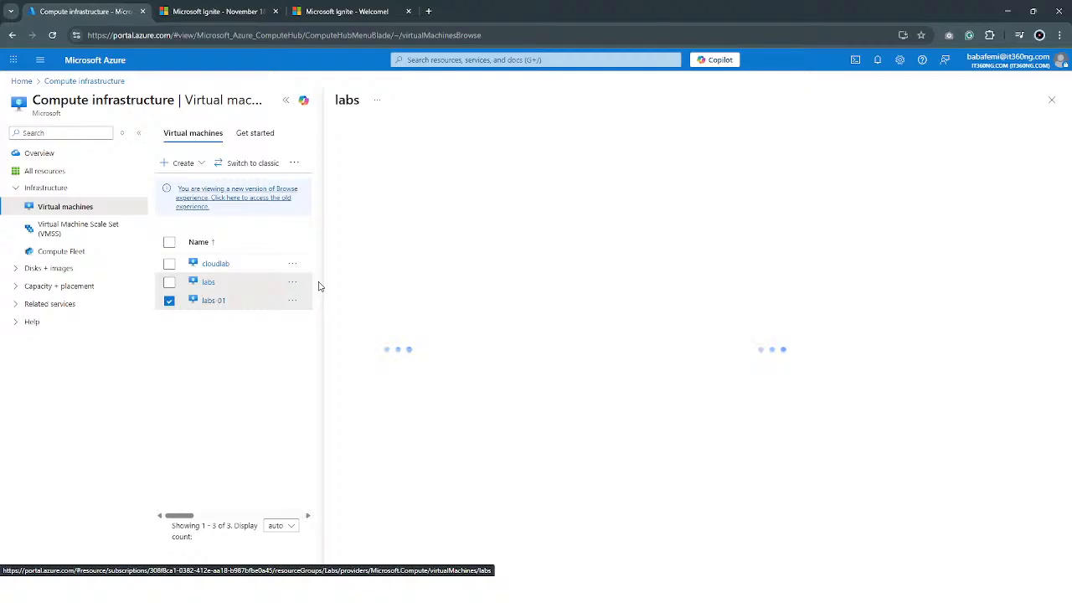
Reload the virtual machines list and open the Size settings of the labs virtual machine.
left_click(52, 36)
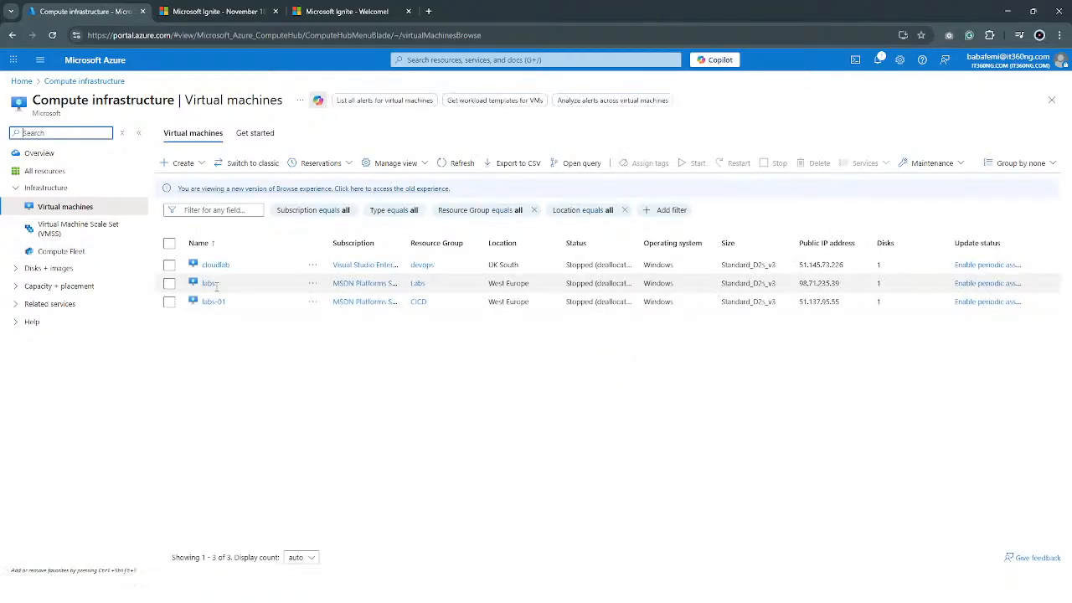
left_click(208, 283)
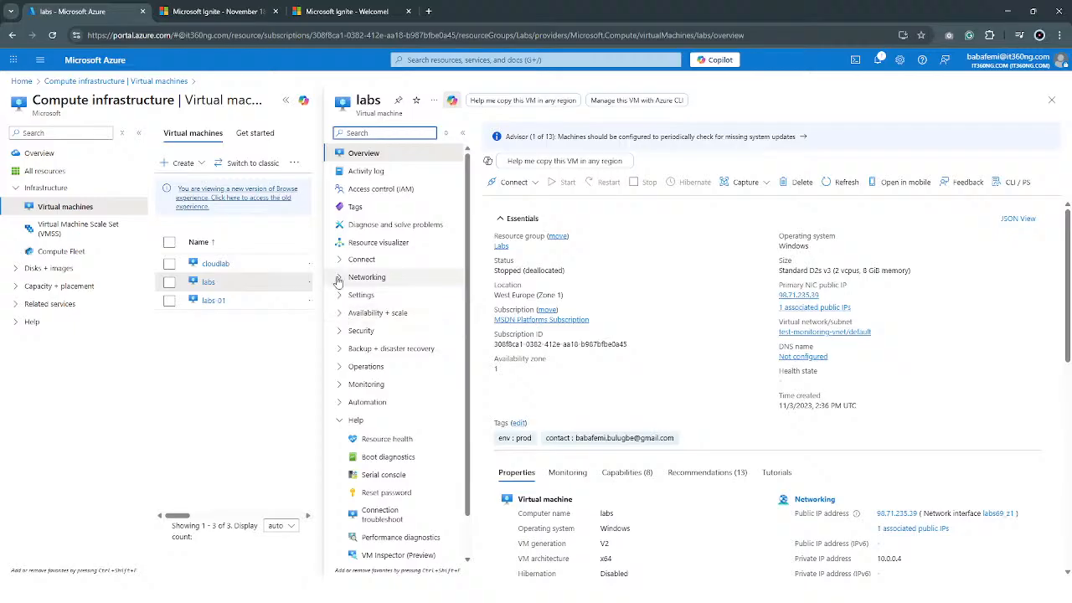
left_click(339, 296)
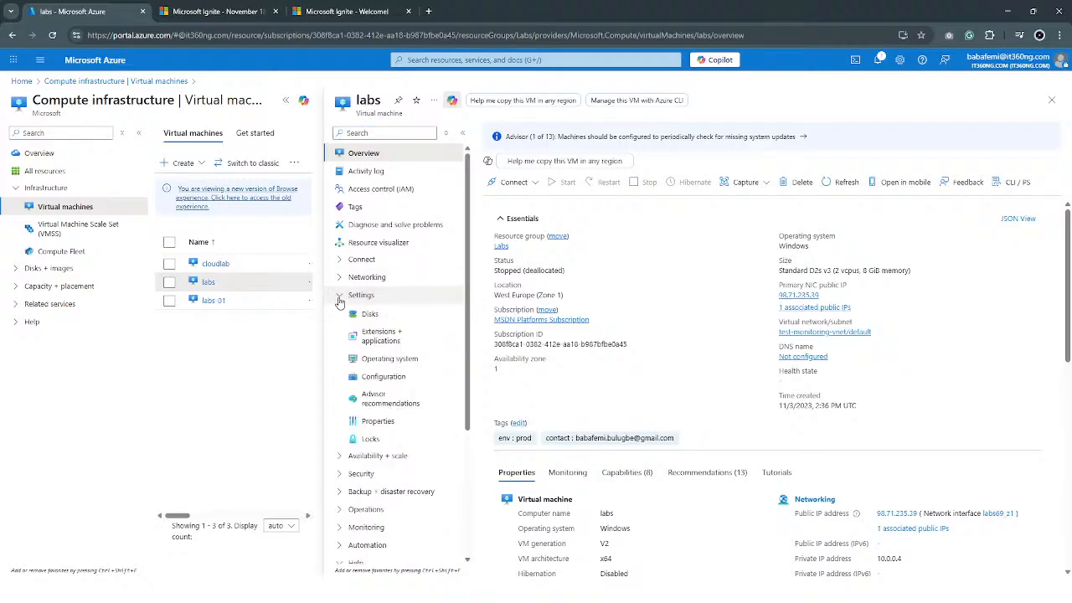
left_click(339, 298)
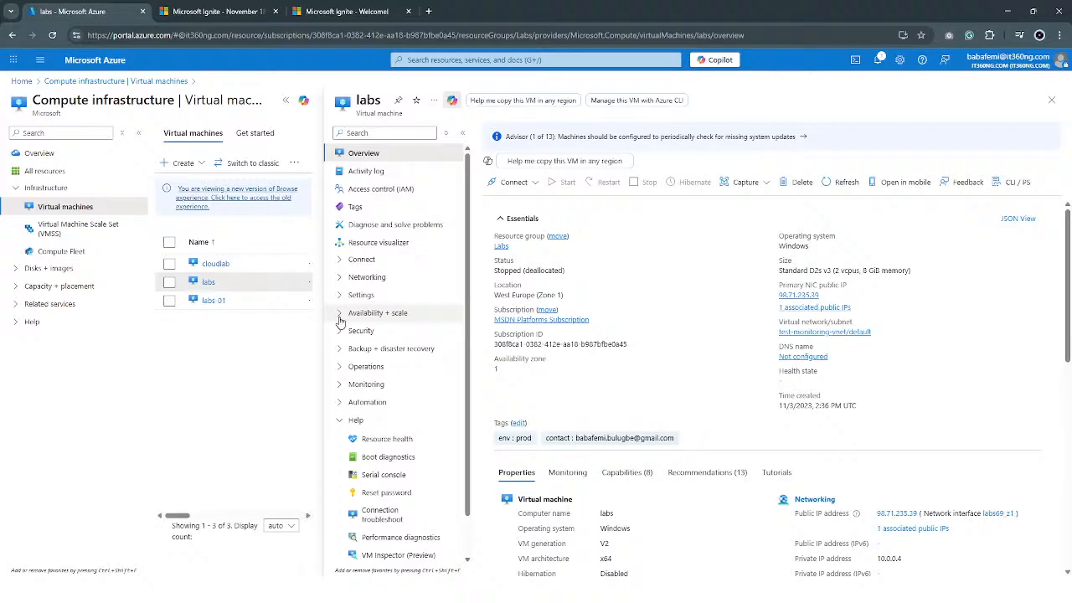
left_click(339, 316)
left_click(367, 333)
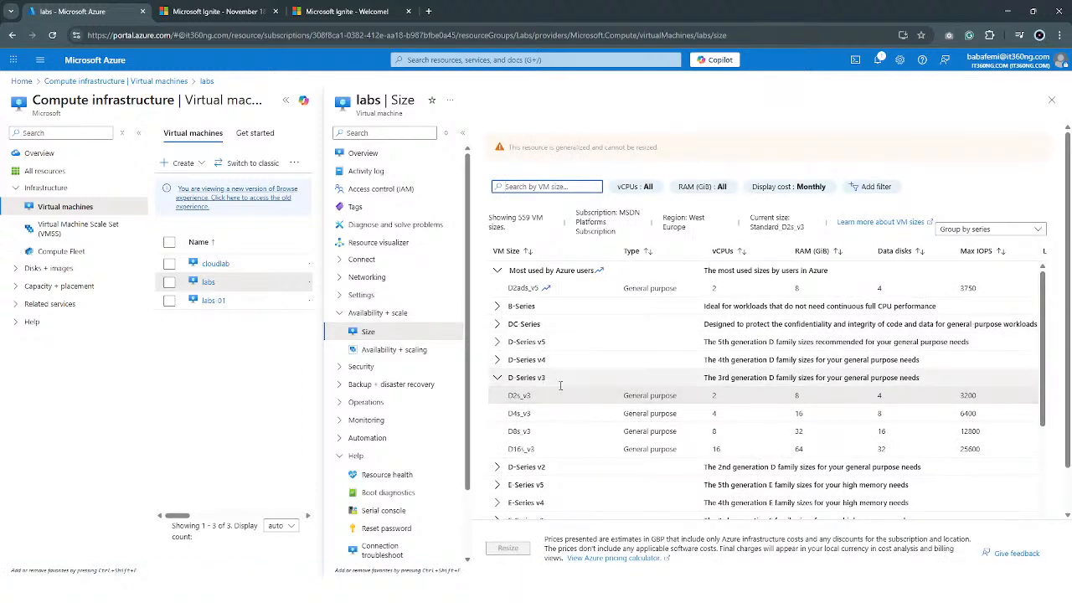
Examine the VM sizes available for the labs machine, including the sizes in the D-Series v5 group.
scroll(568, 367, "down", 2)
scroll(569, 366, "down", 4)
scroll(569, 361, "up", 6)
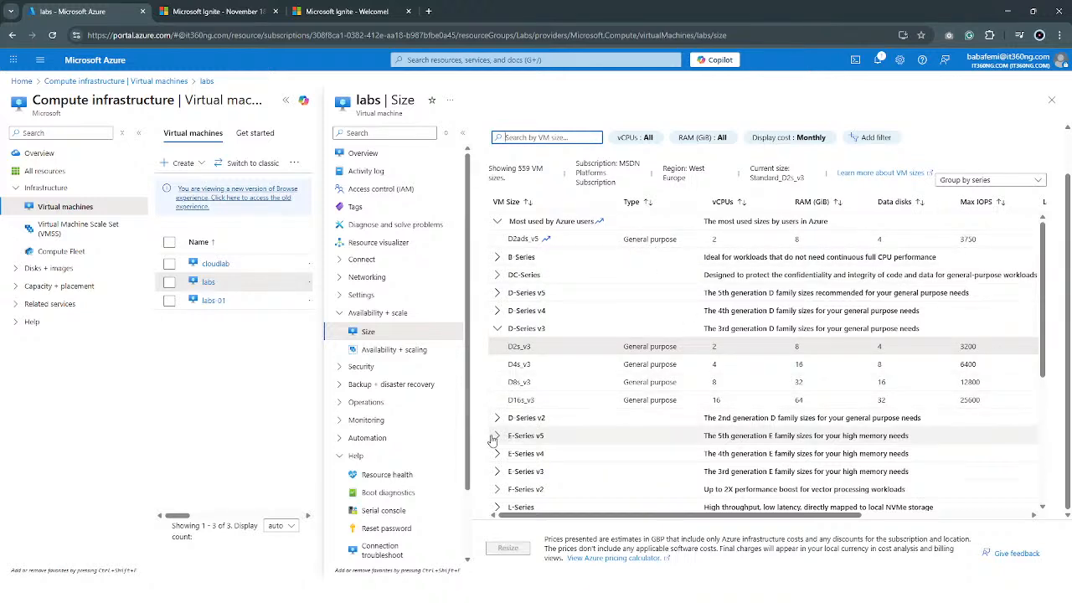
left_click(497, 293)
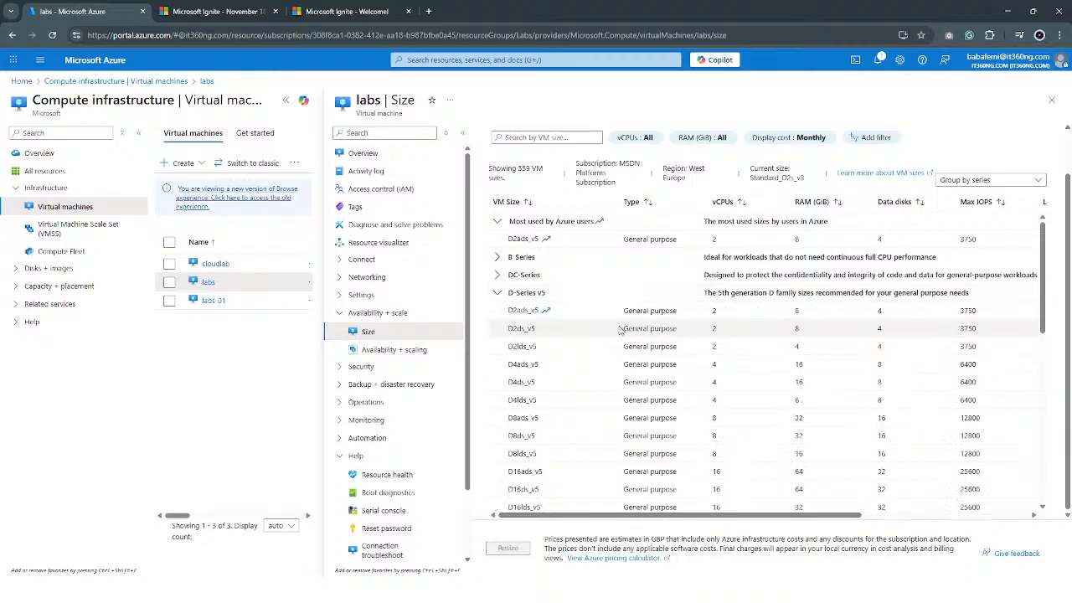
left_click(498, 293)
scroll(645, 319, "down", 5)
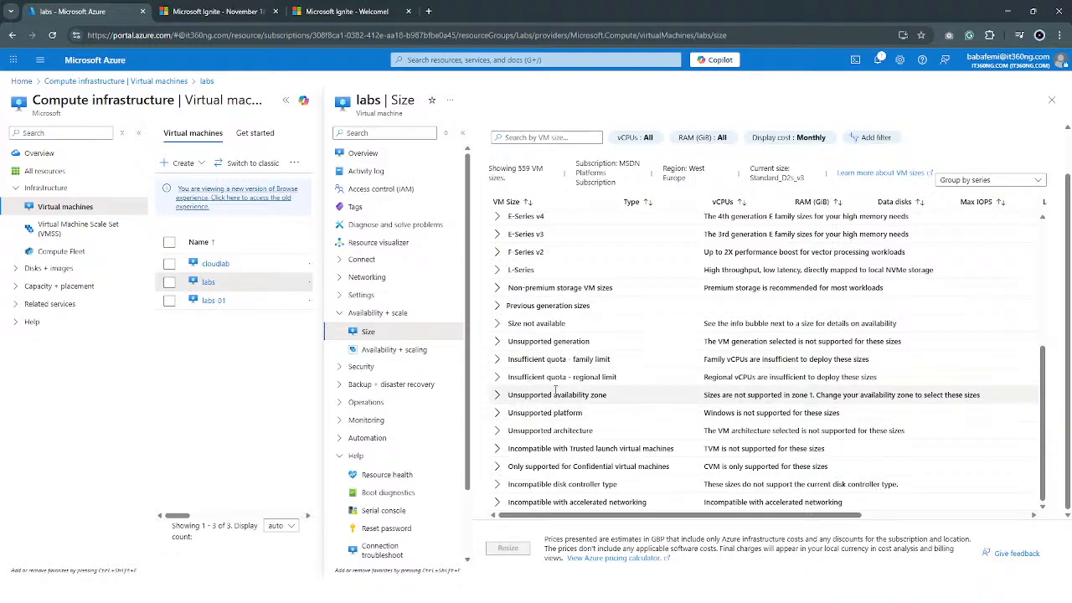
scroll(722, 310, "up", 5)
scroll(724, 308, "up", 1)
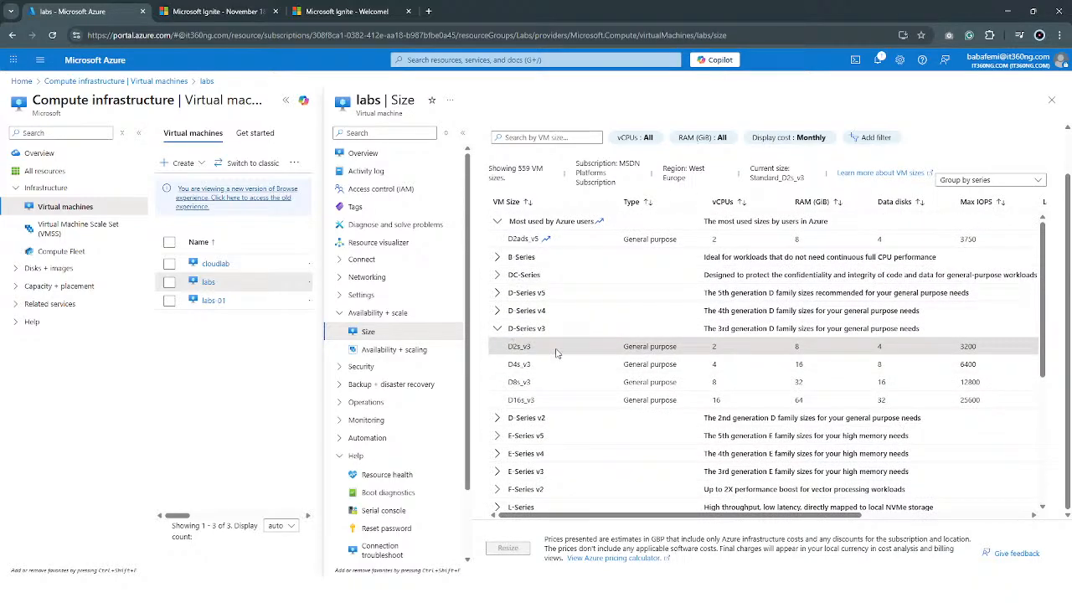
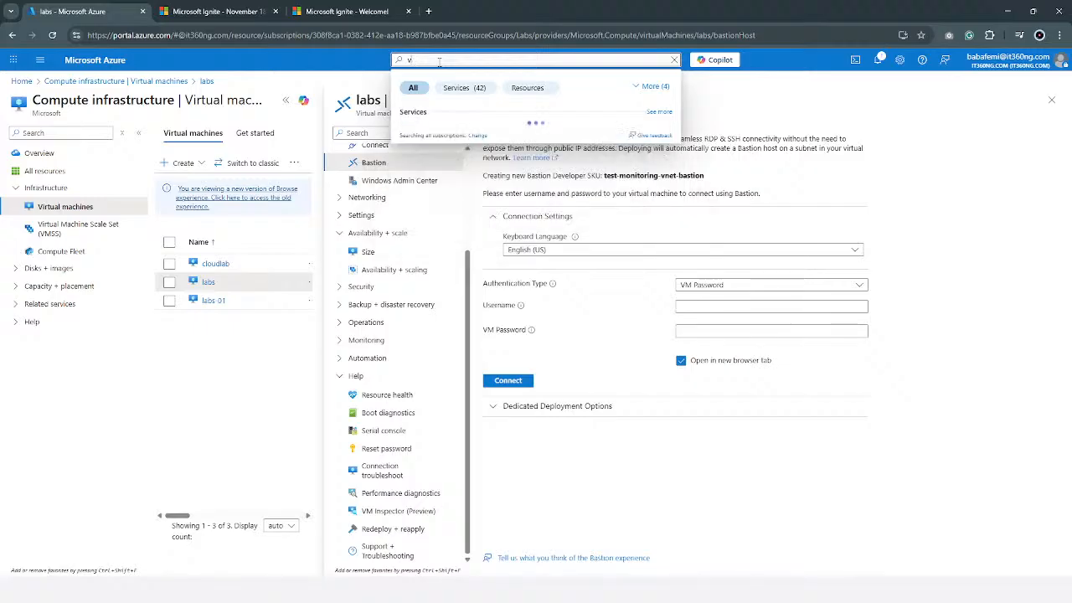
key("BackSpace")
Search the portal for vmss, open Virtual machine scale sets and start creating a new scale set.
type("vmss")
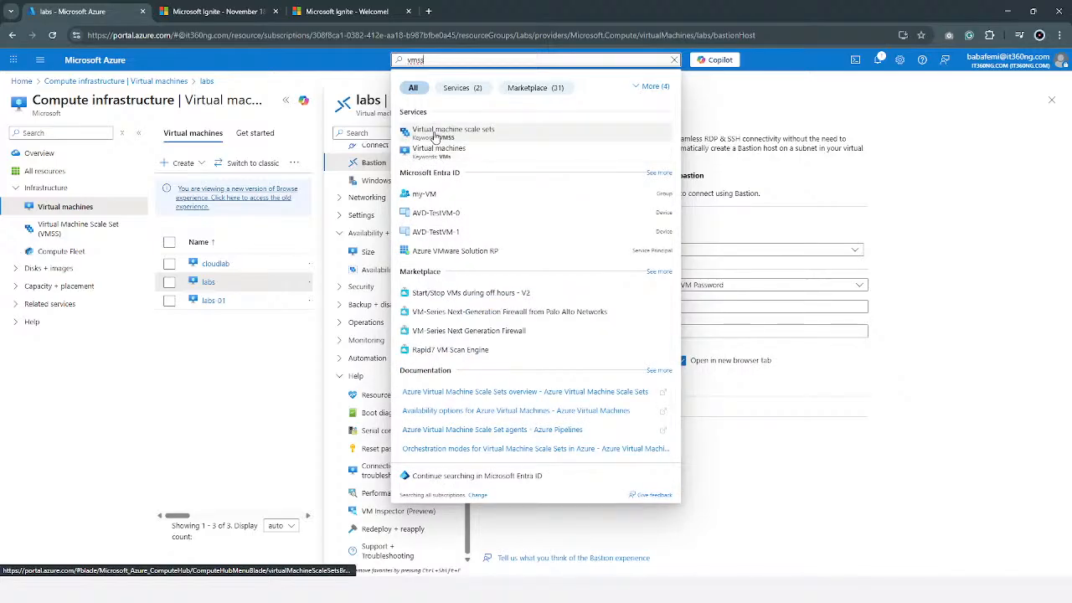
left_click(438, 134)
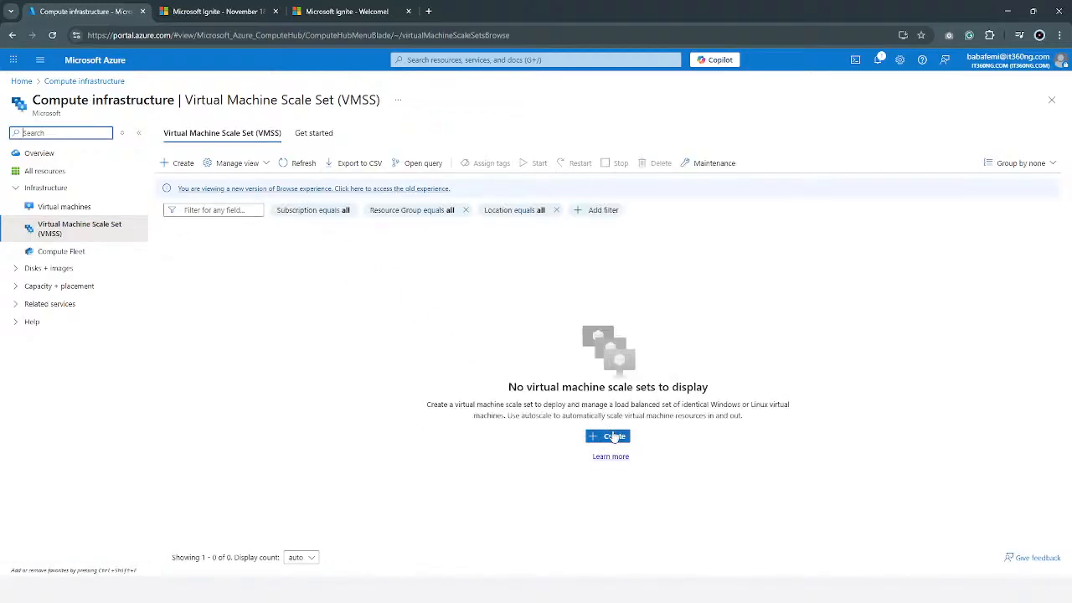
left_click(615, 438)
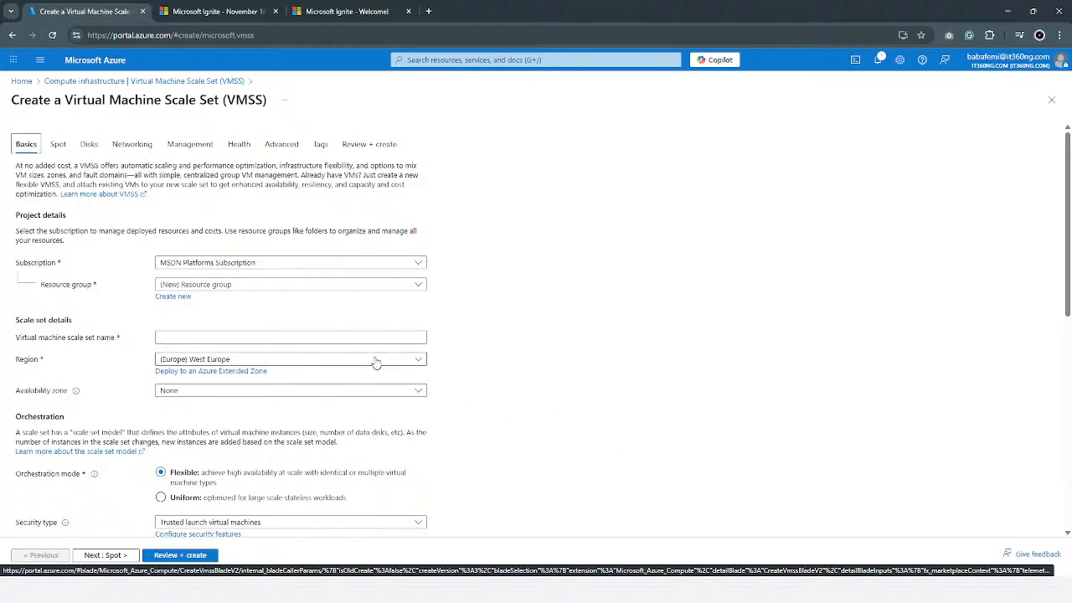
Set the scaling mode of the new scale set to Autoscaling.
scroll(347, 362, "down", 1)
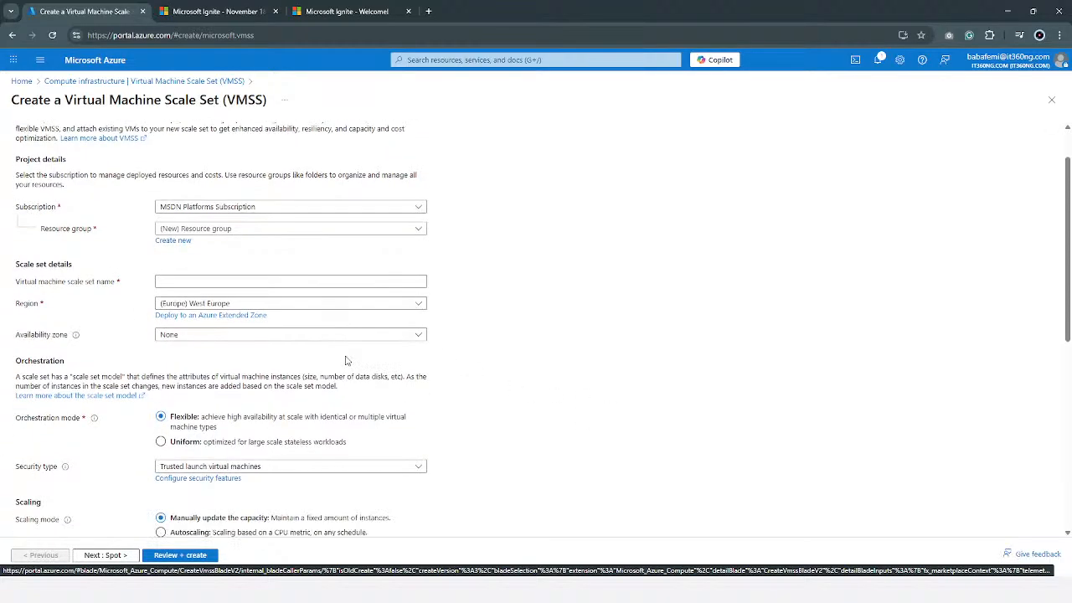
scroll(346, 360, "down", 3)
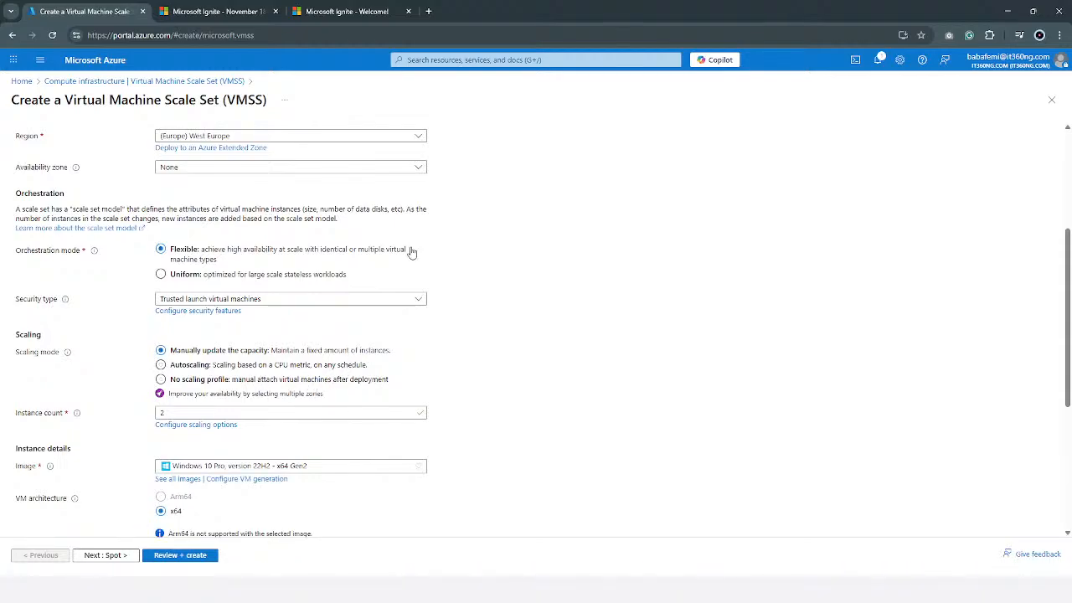
left_click(300, 365)
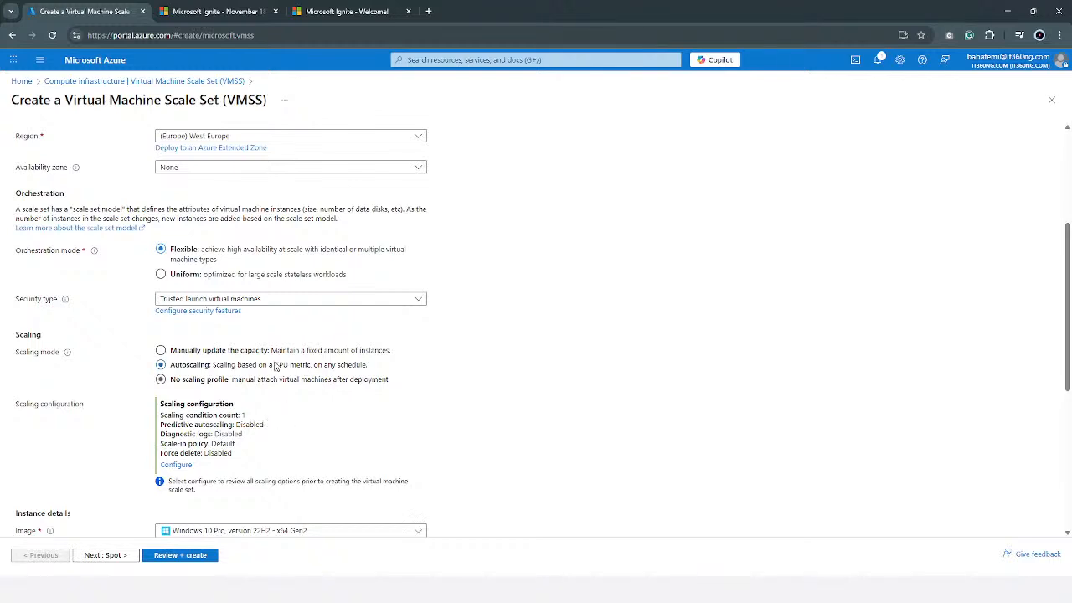
scroll(281, 321, "up", 3)
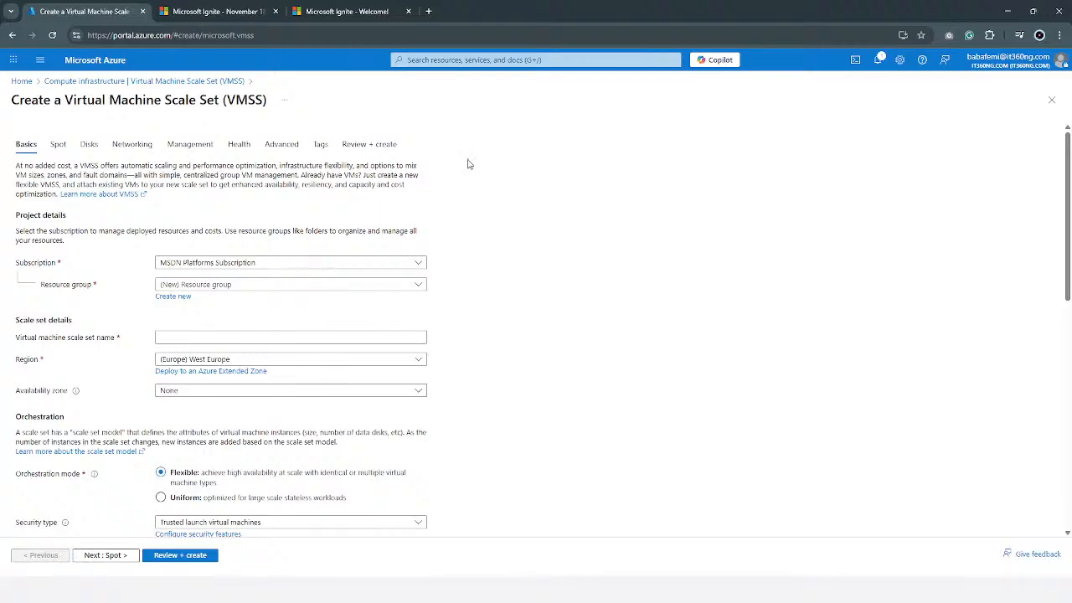
left_click_drag(728, 21, 611, 189)
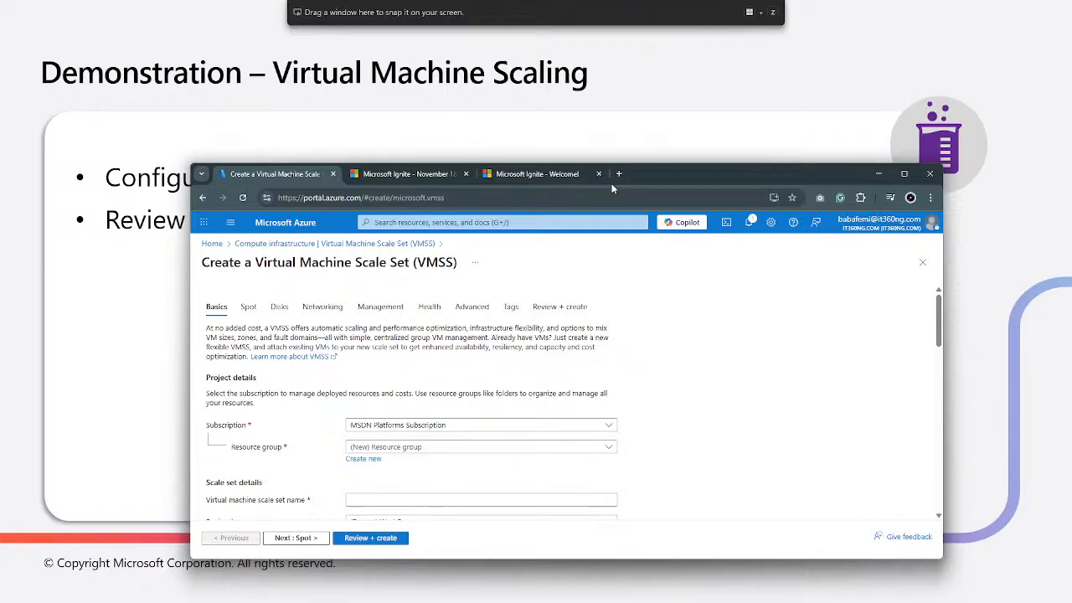
left_click_drag(612, 188, 611, 1)
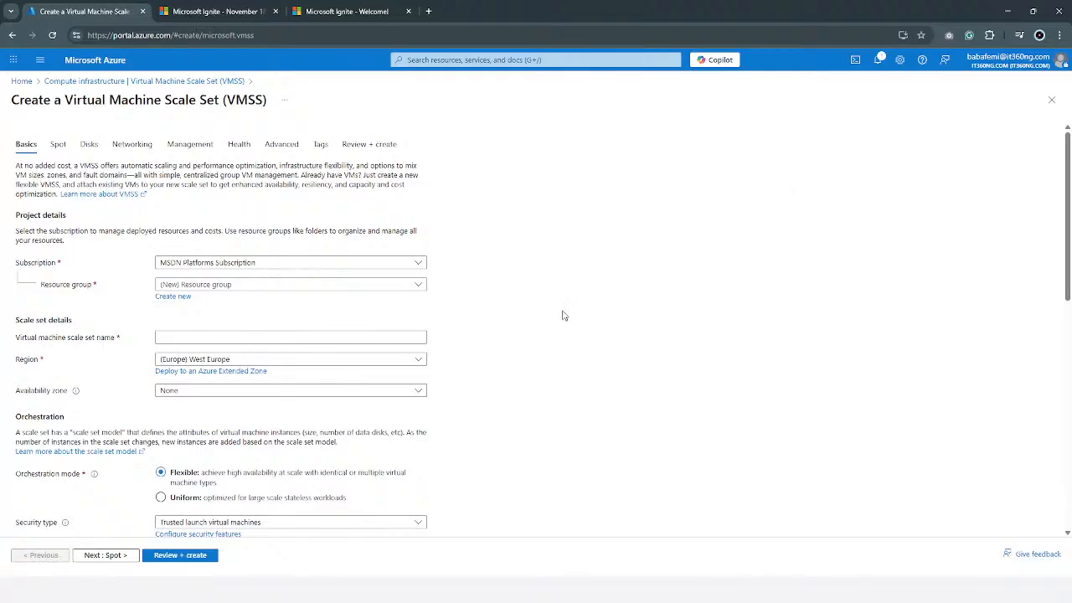
left_click(385, 333)
scroll(366, 333, "down", 3)
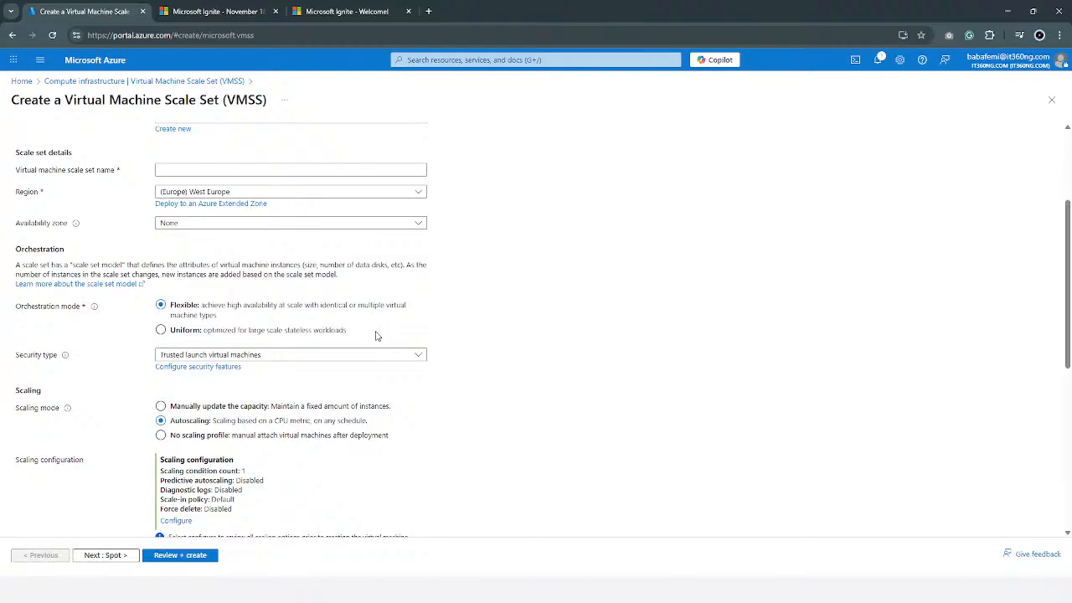
Duplicate the scale set creation page in a new browser tab, and close the duplicate together with the Microsoft Ignite November tab.
right_click(86, 16)
left_click(152, 109)
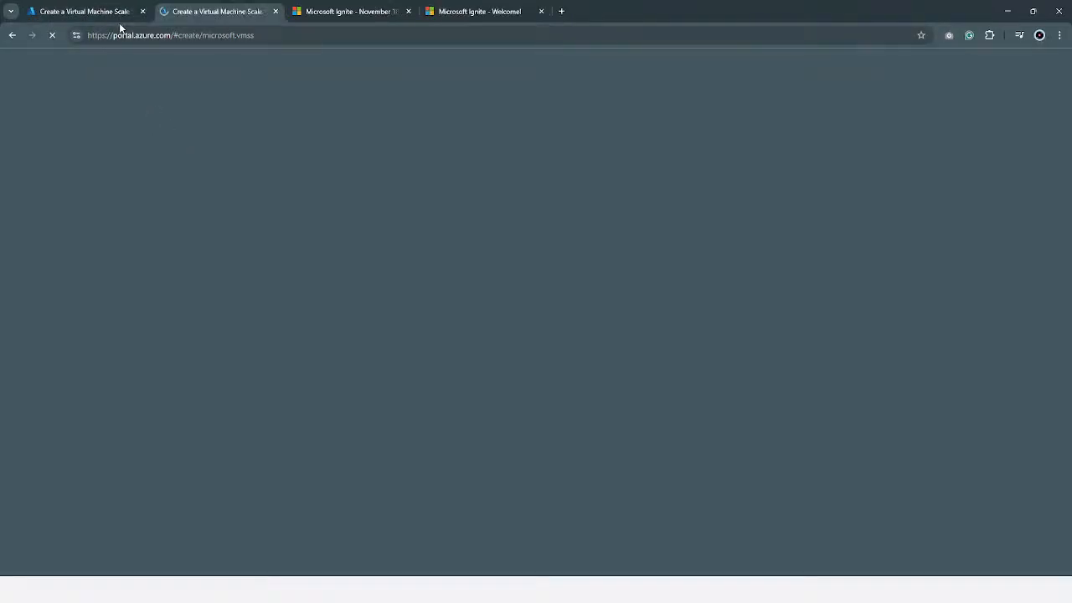
left_click(125, 13)
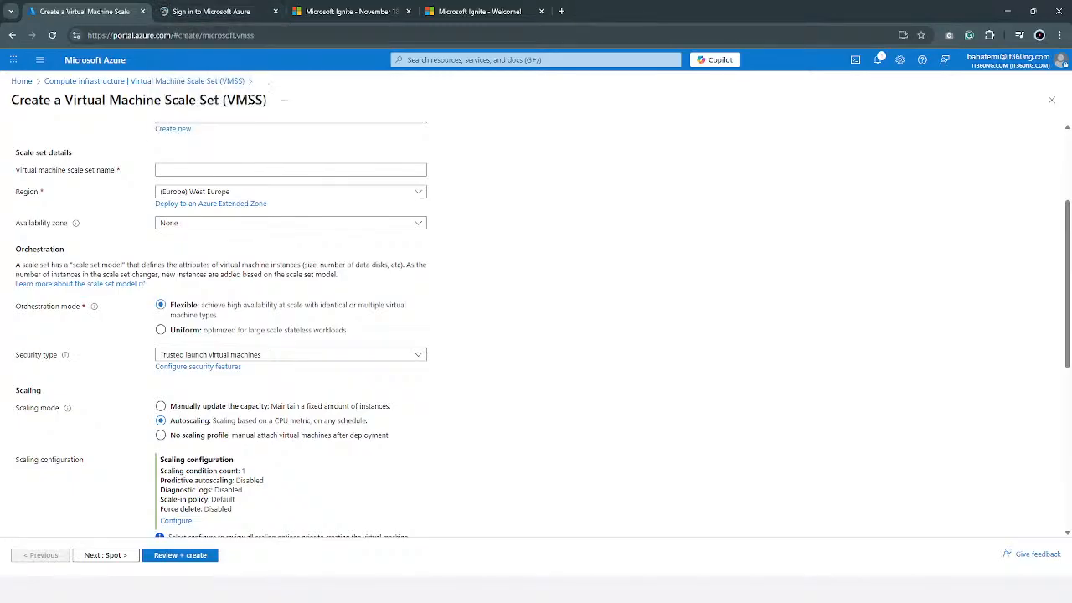
left_click(275, 10)
left_click(275, 11)
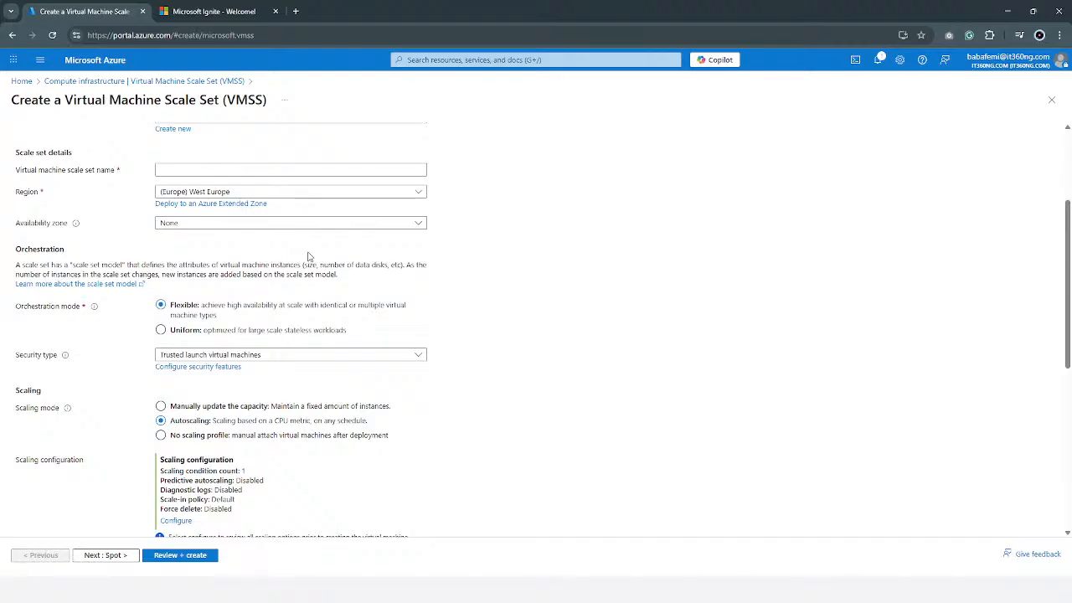
Examine the scale set's basic settings, including orchestration mode, scaling configuration, image, VM size and administrator account.
scroll(200, 314, "up", 2)
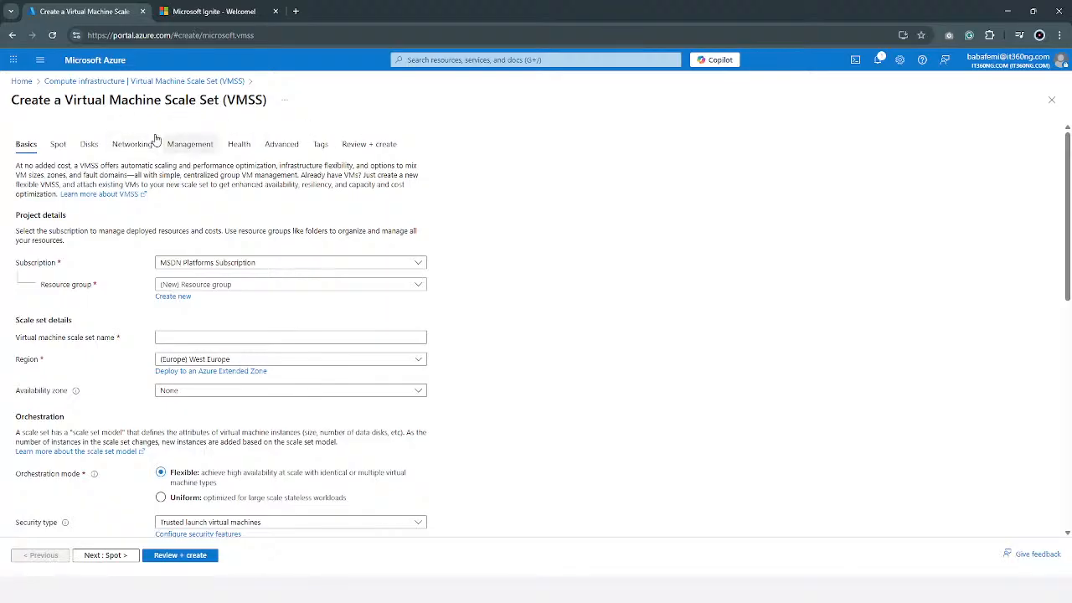
scroll(257, 265, "down", 3)
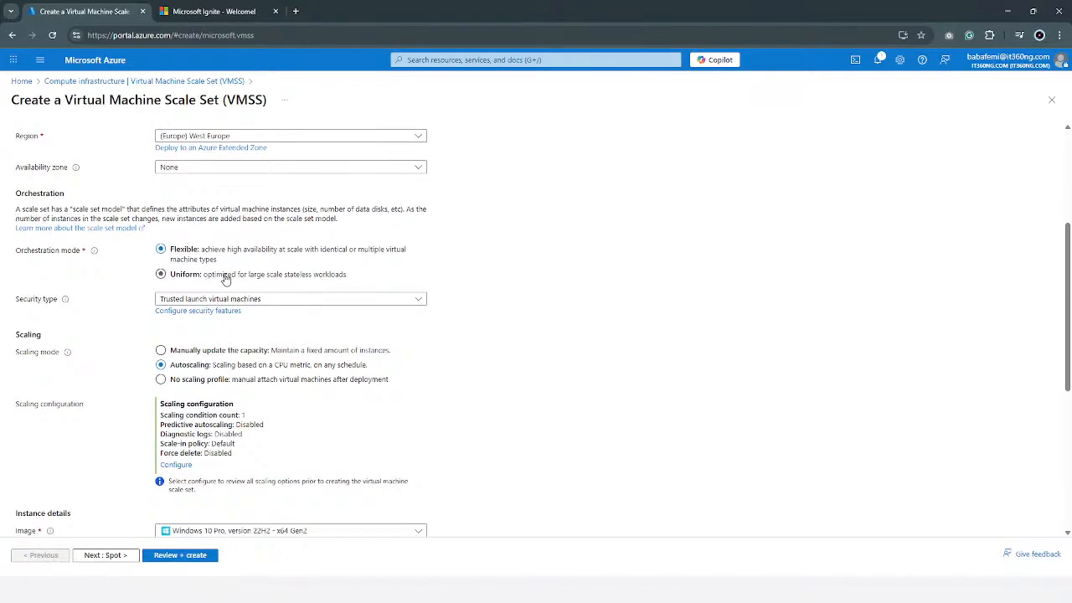
scroll(180, 318, "down", 2)
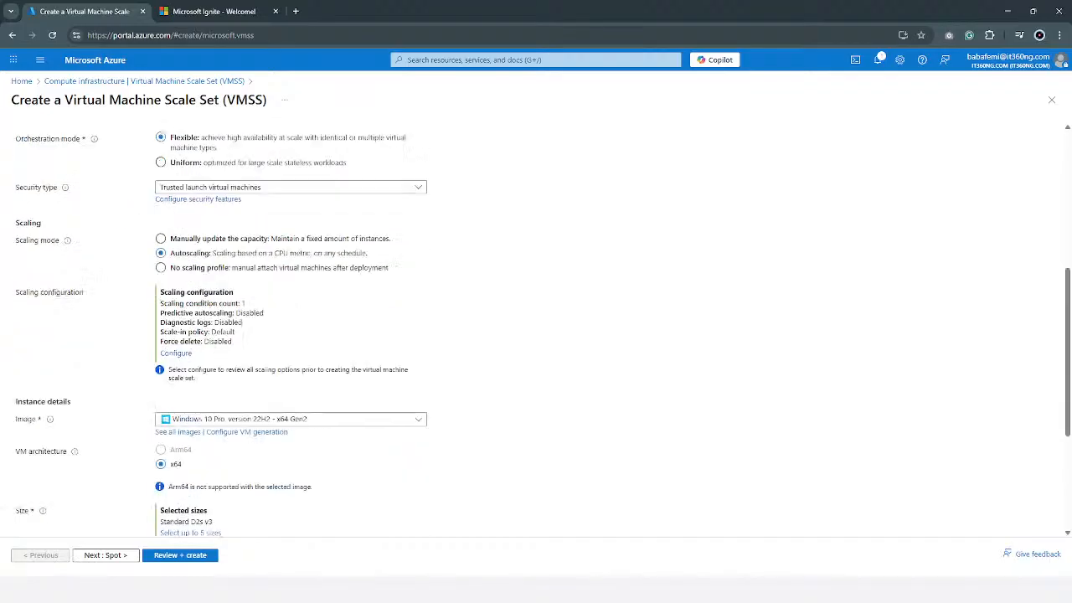
scroll(210, 411, "down", 1)
scroll(209, 399, "down", 1)
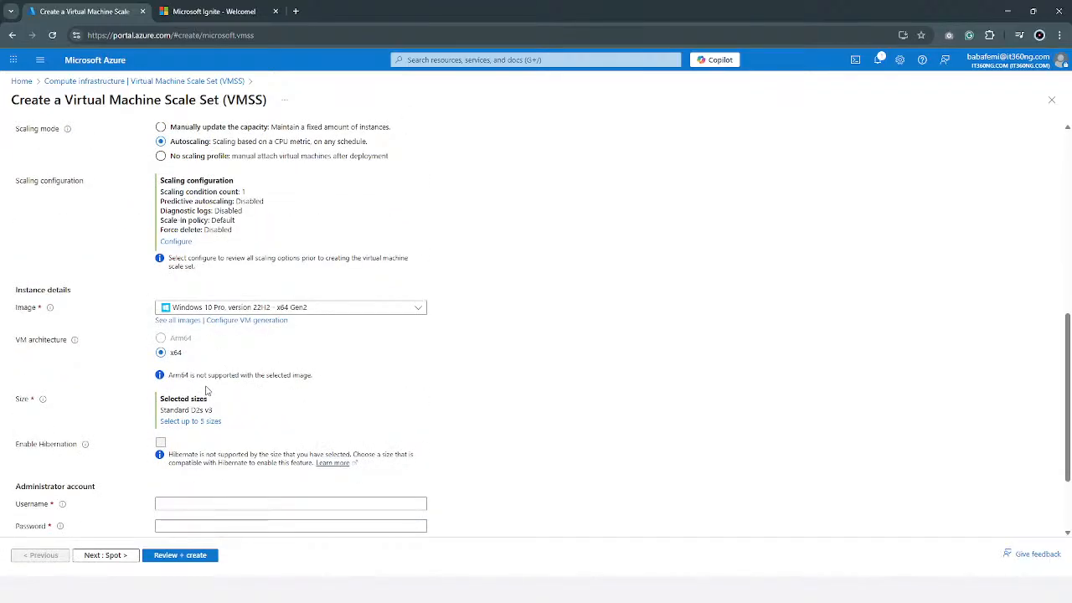
scroll(201, 385, "up", 2)
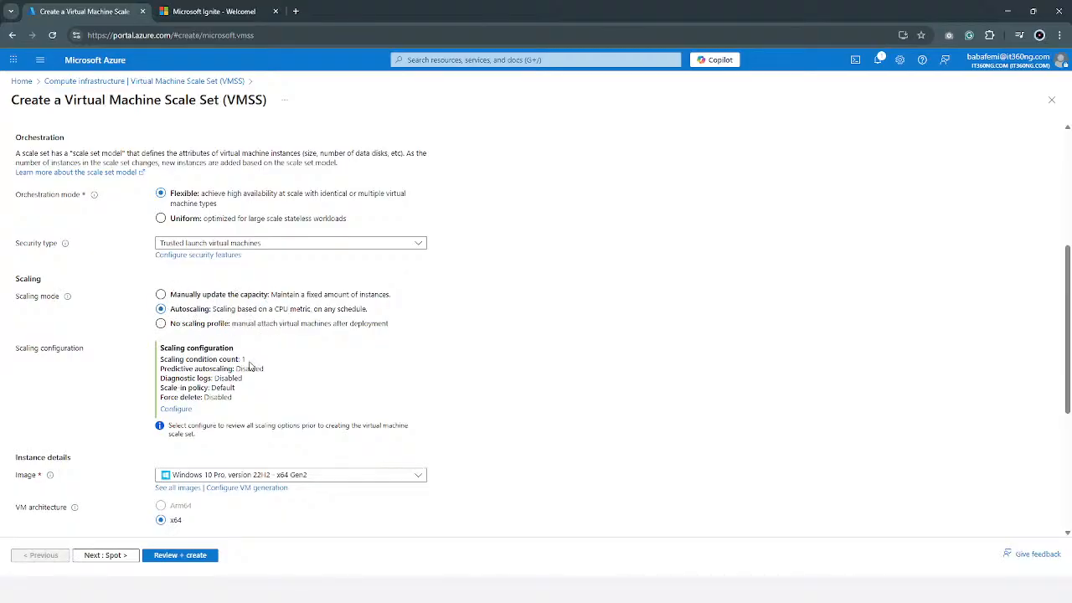
scroll(248, 400, "down", 4)
scroll(241, 387, "up", 1)
scroll(241, 387, "up", 6)
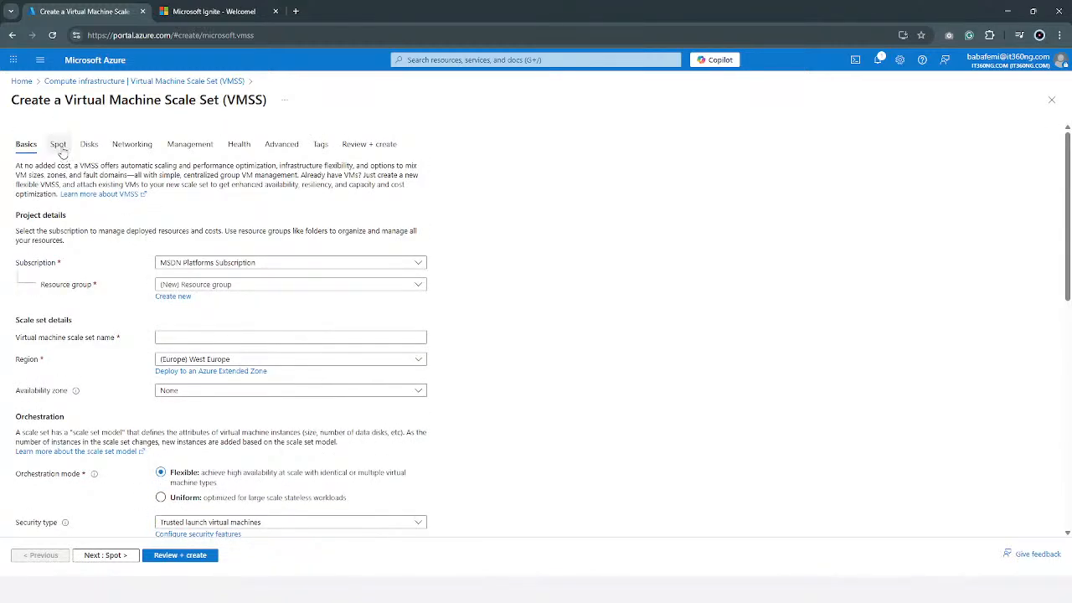
Open the scale set's Spot settings and examine the discount, eviction and VM scaling options.
left_click(60, 149)
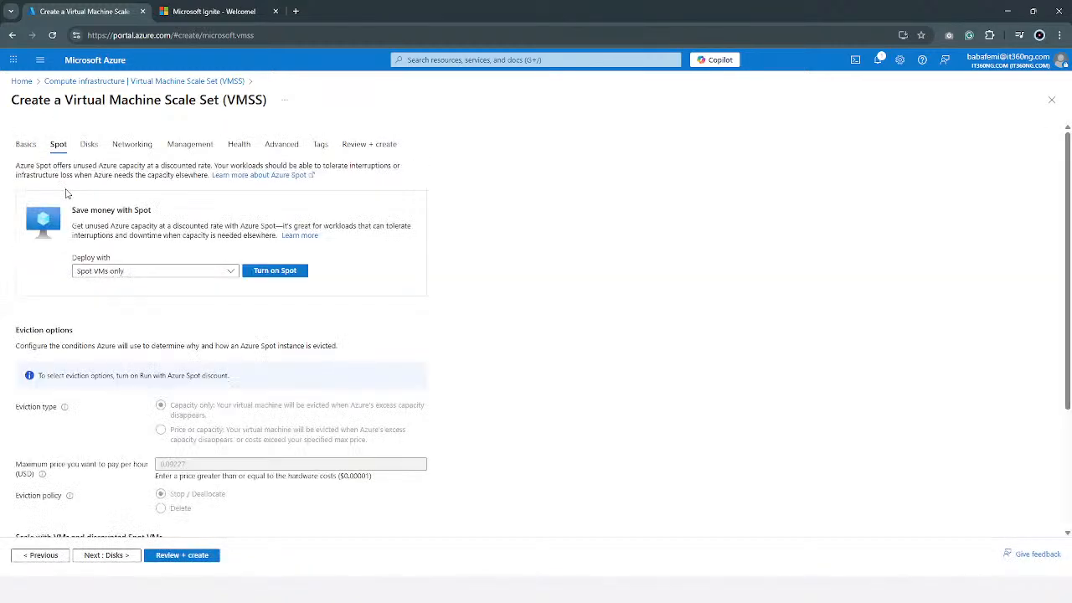
scroll(209, 352, "down", 2)
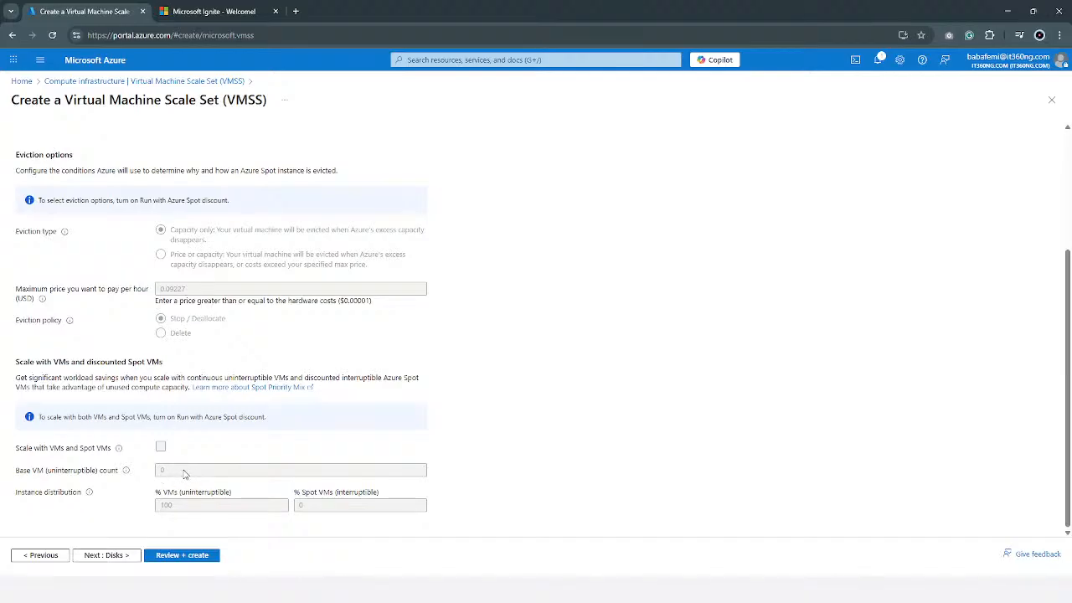
scroll(229, 429, "up", 1)
scroll(230, 435, "down", 1)
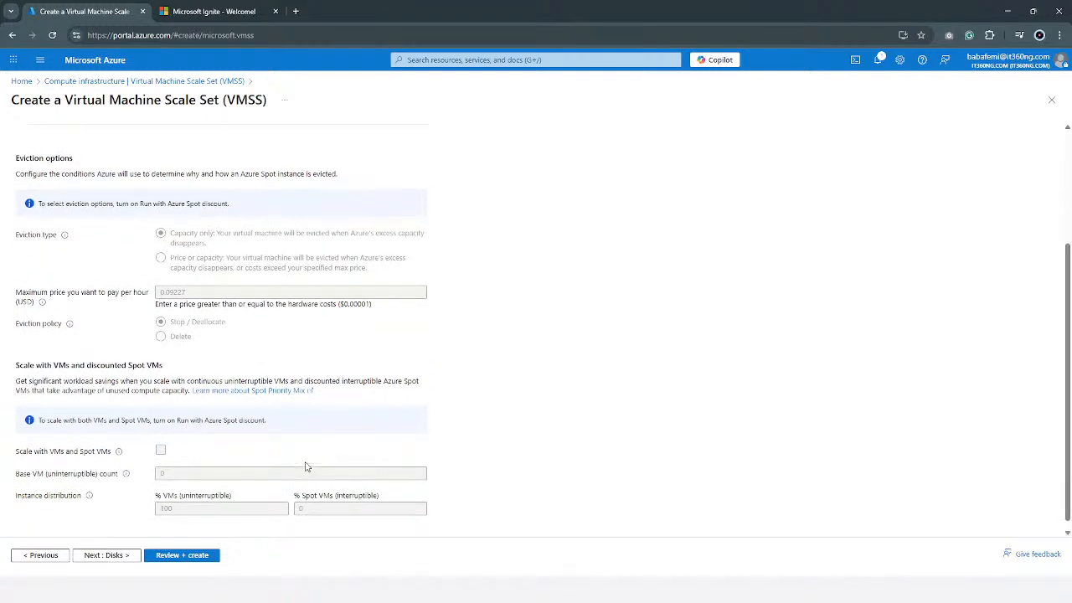
scroll(308, 448, "up", 2)
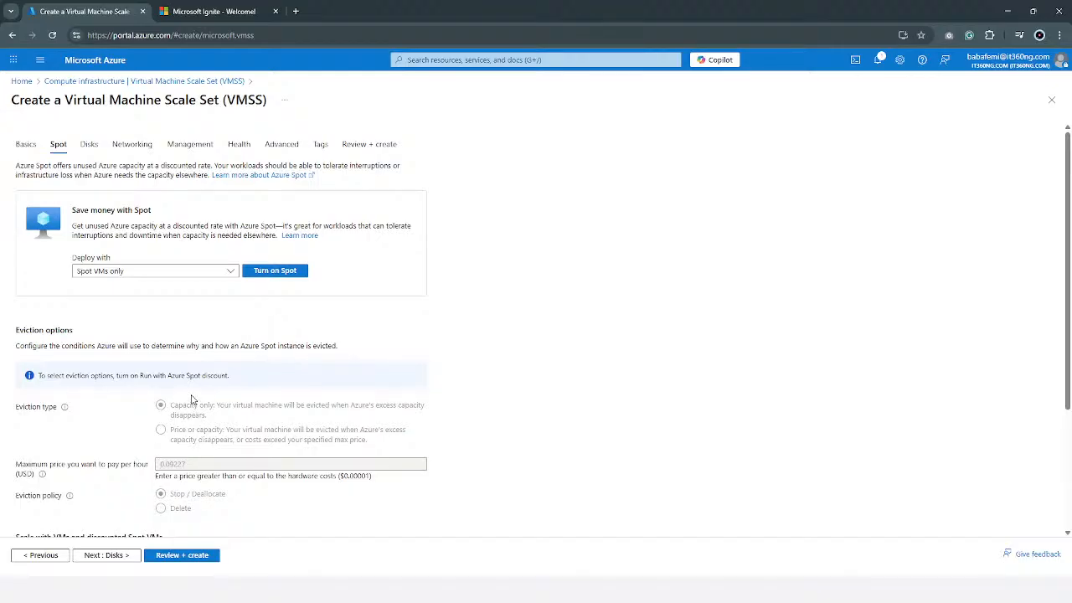
scroll(191, 392, "down", 2)
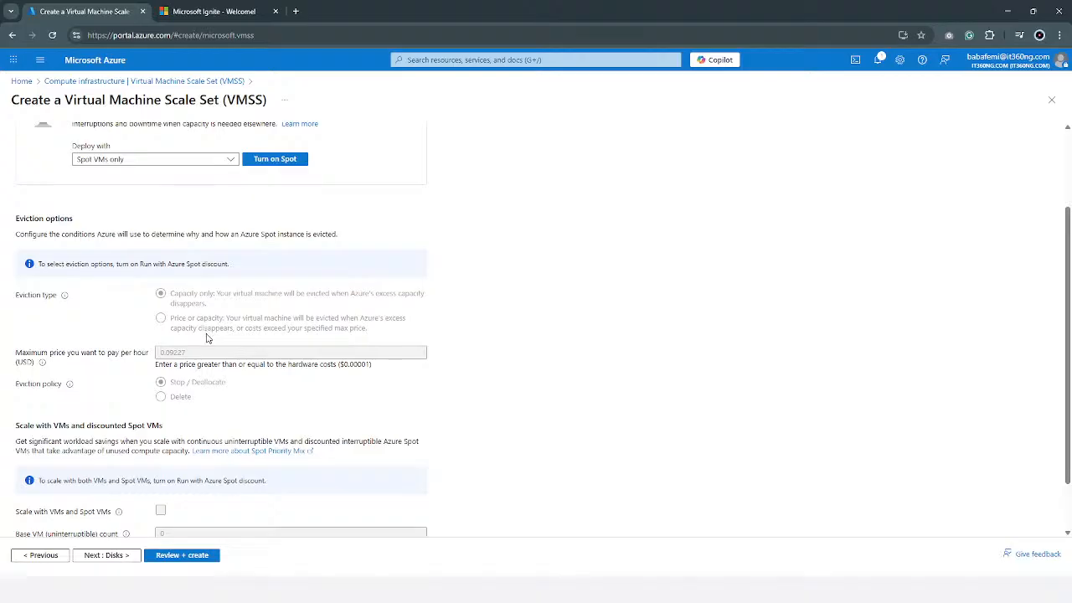
scroll(206, 341, "up", 3)
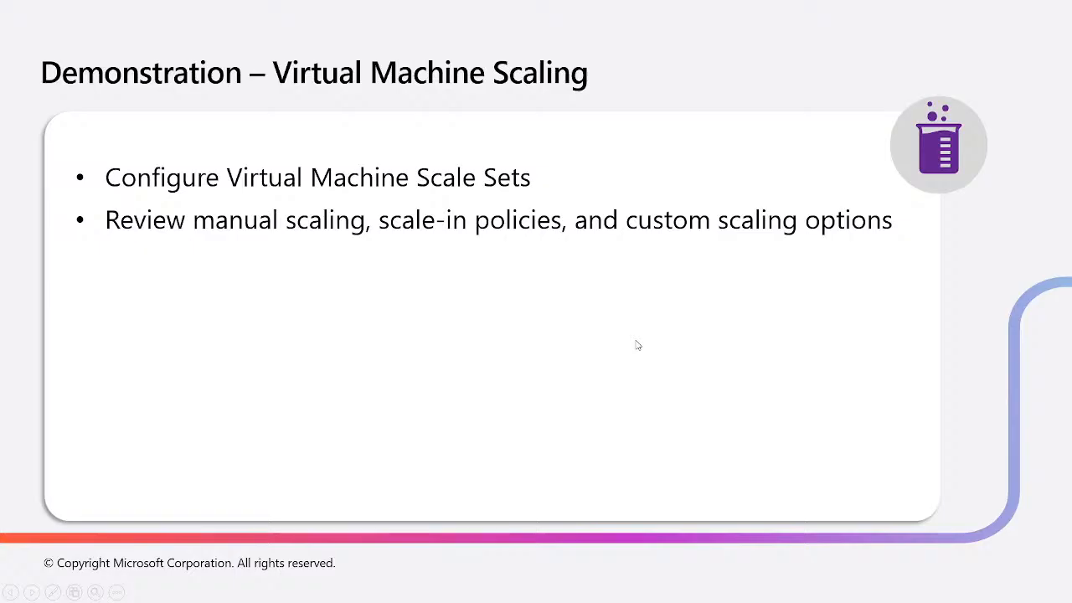
key("Right")
key("Right")
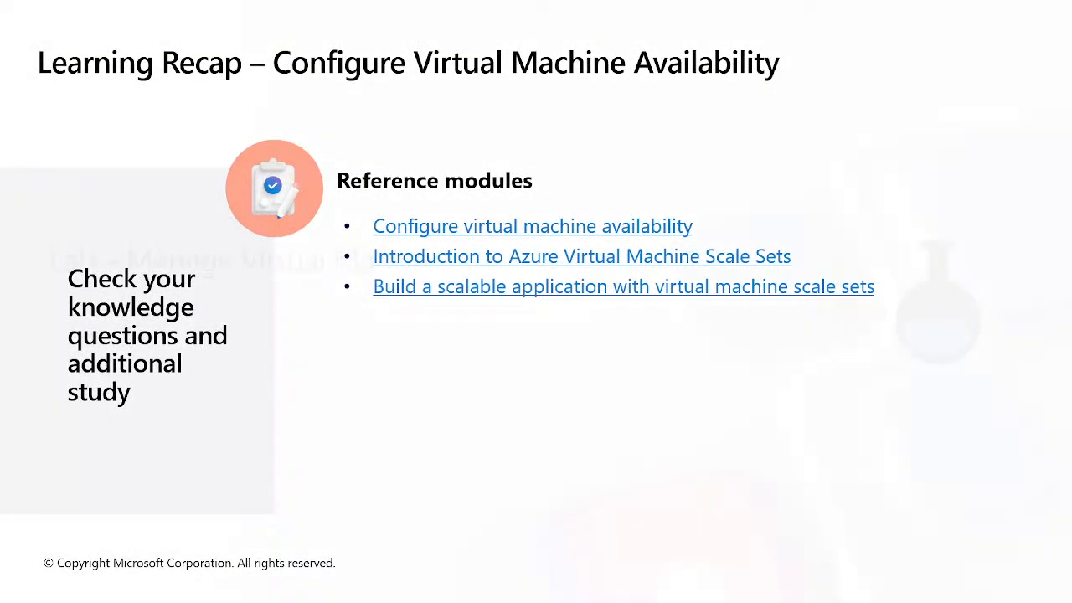
key("Right")
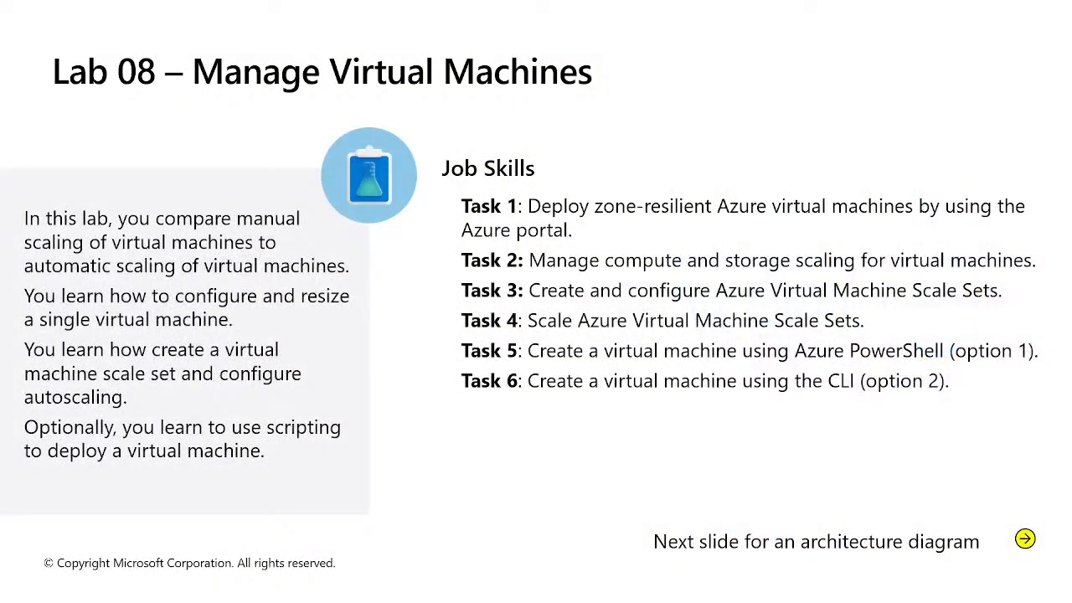
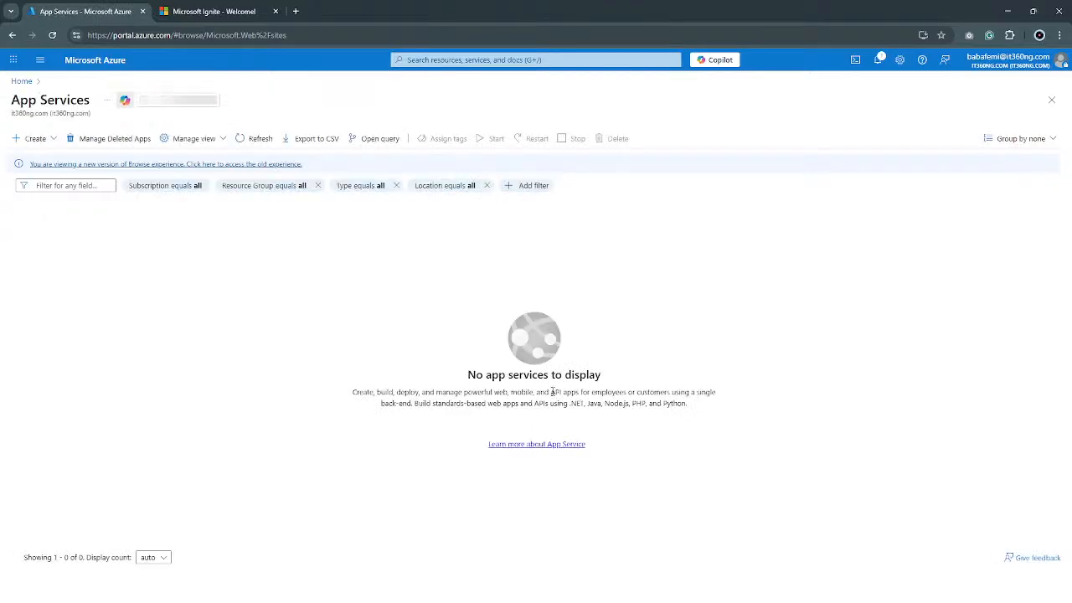
Start creating a new Web App in App Services and enter its name in the instance details.
left_click(53, 140)
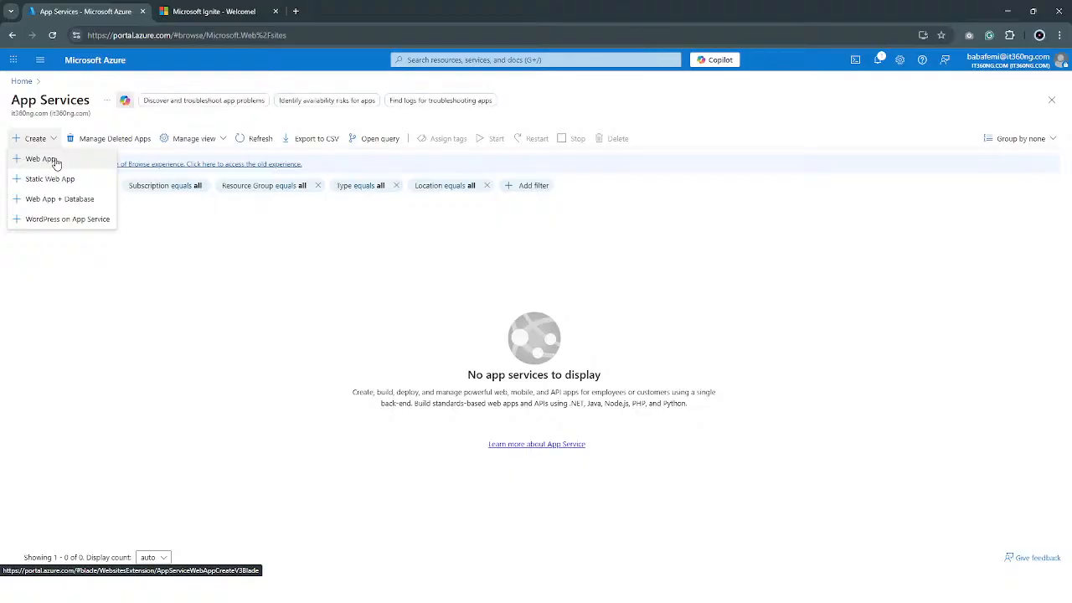
left_click(42, 159)
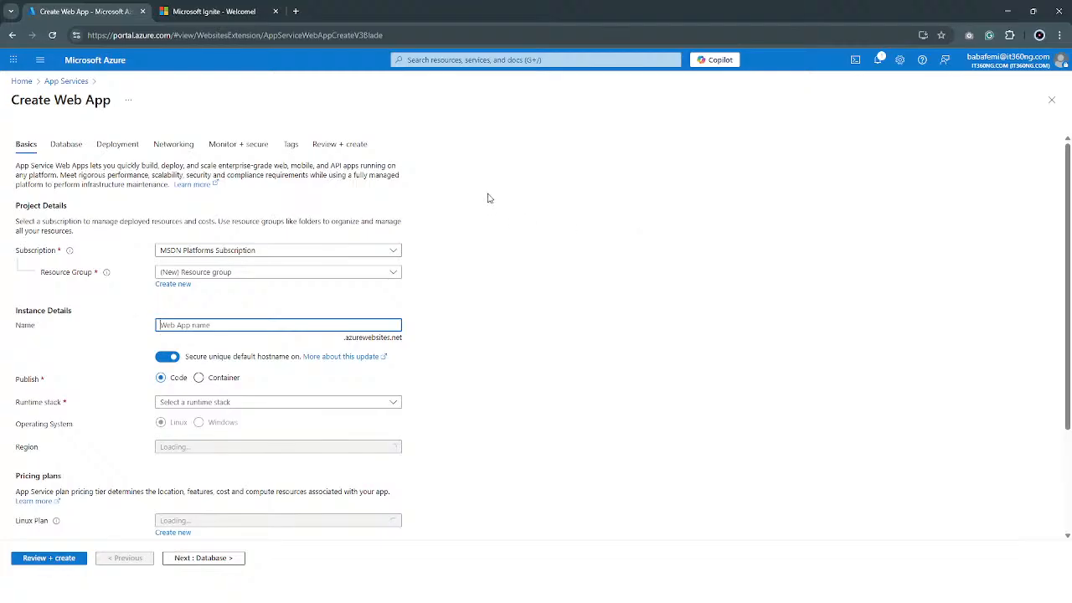
left_click(185, 319)
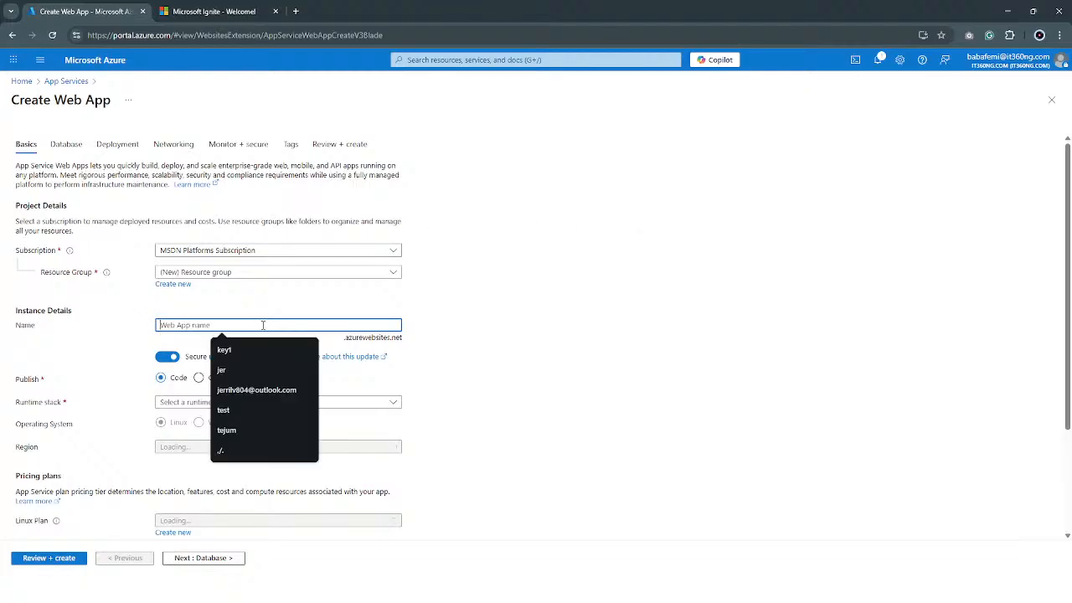
left_click(448, 333)
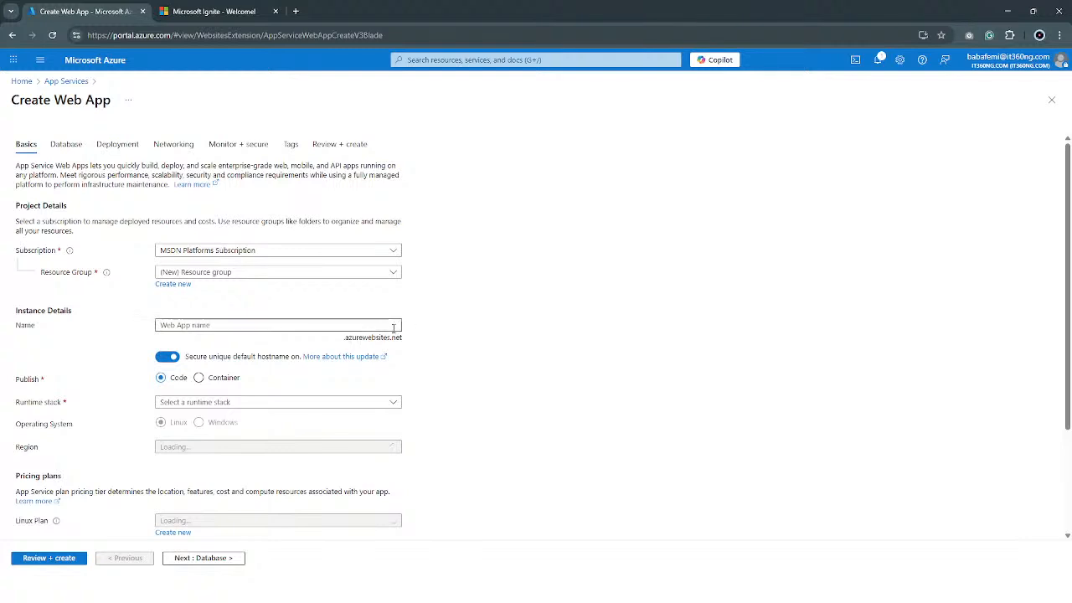
left_click(393, 329)
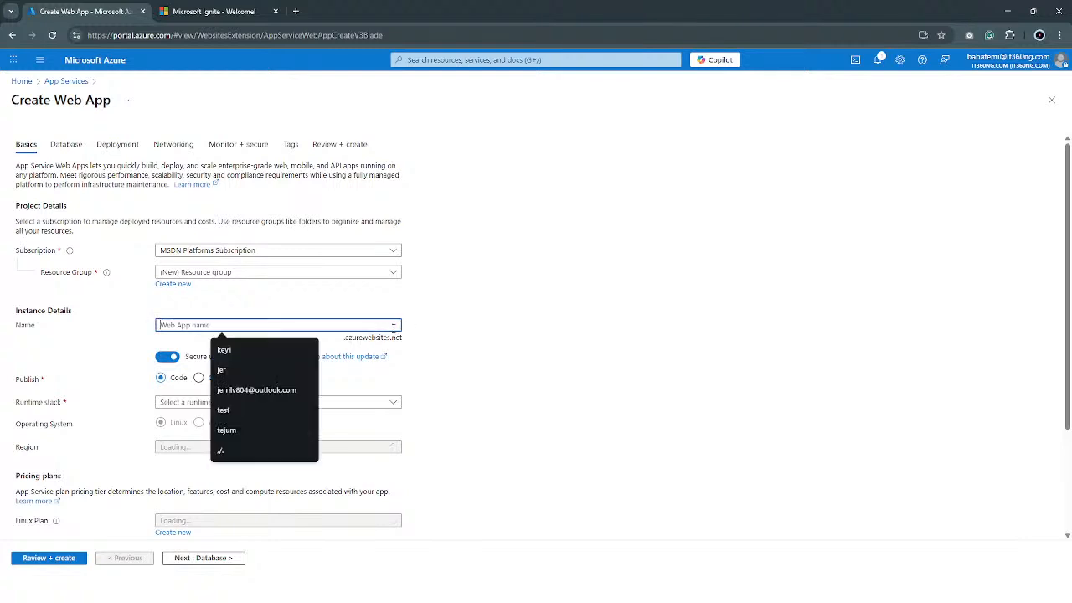
left_click(464, 340)
left_click(393, 328)
type("babafemib")
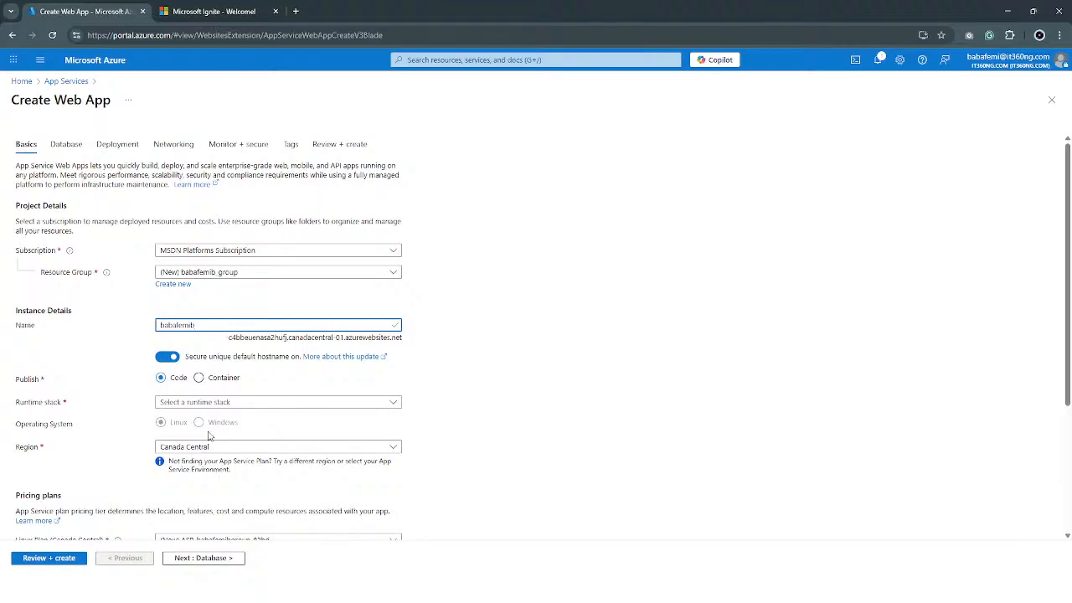
Switch the web app's publishing option to Container and back to Code.
scroll(211, 389, "down", 2)
scroll(214, 380, "down", 1)
scroll(214, 369, "up", 3)
scroll(214, 350, "down", 3)
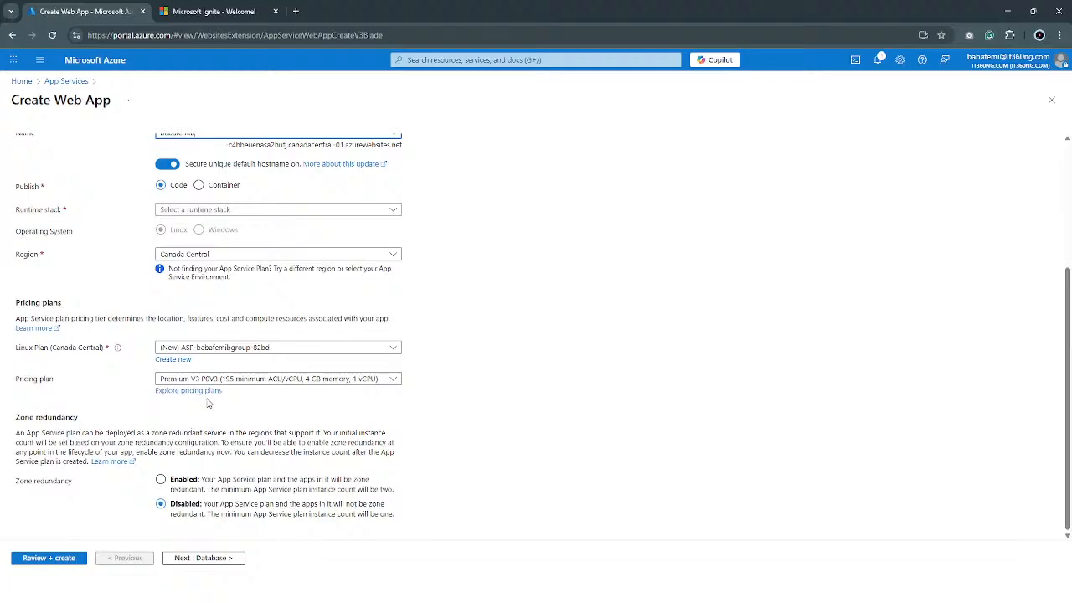
scroll(210, 406, "up", 3)
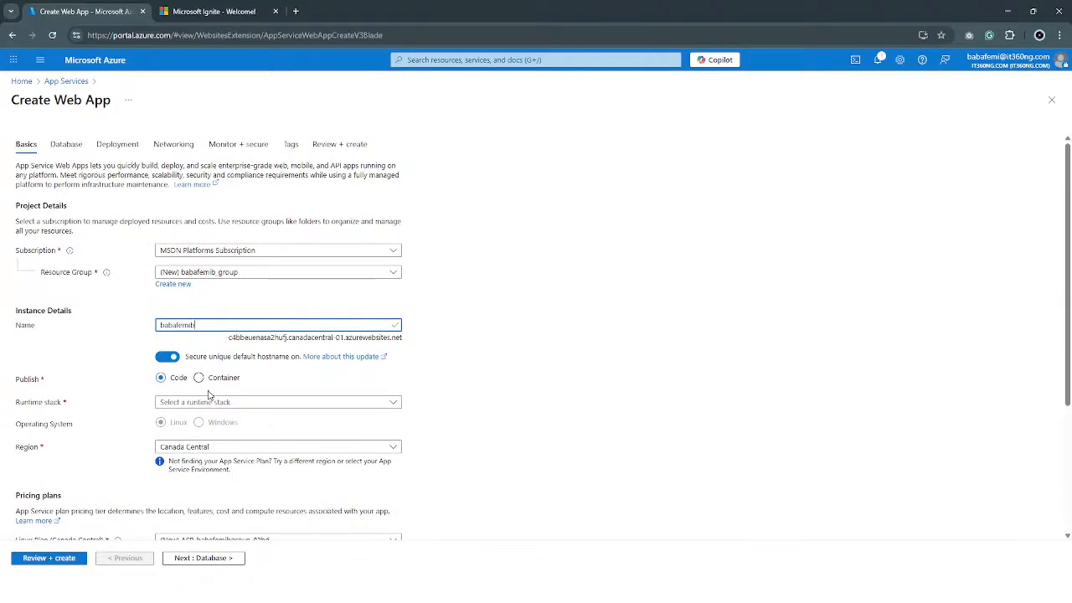
left_click(199, 376)
left_click(179, 380)
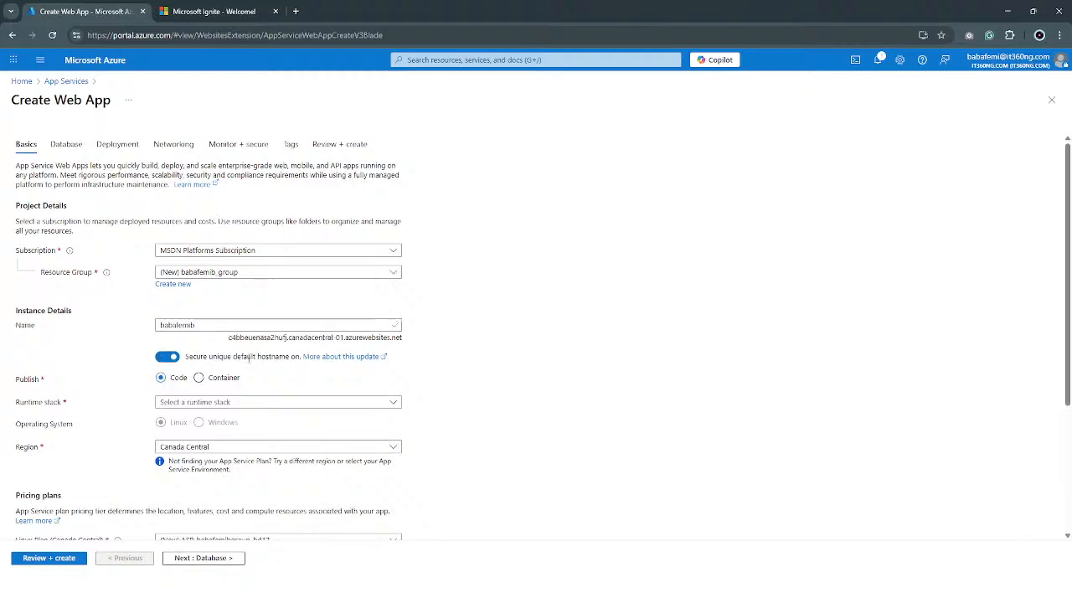
Turn off the secure unique default hostname for the web app.
left_click(174, 358)
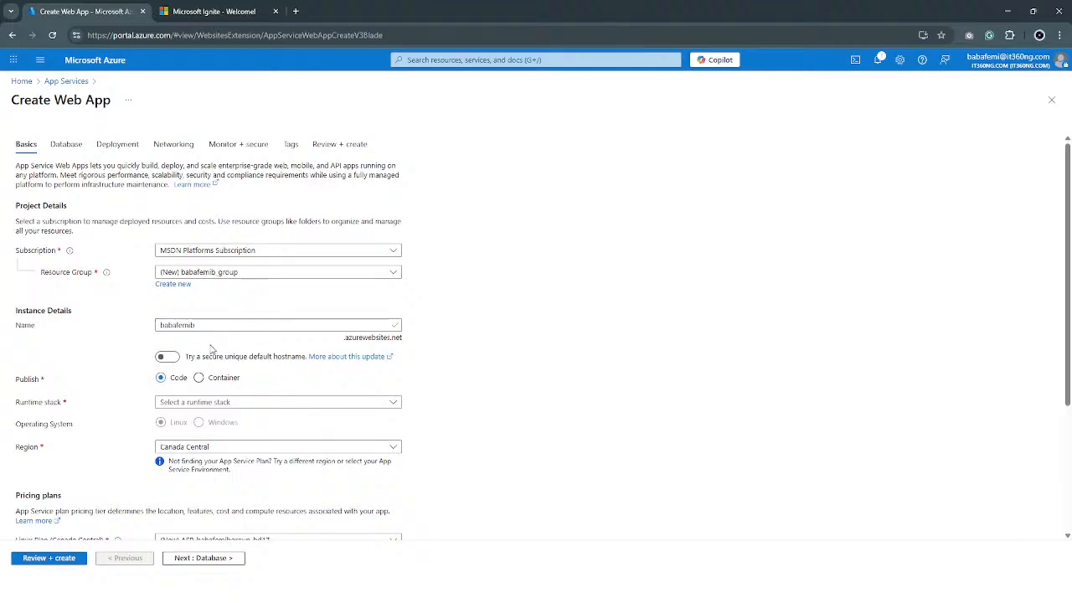
left_click(169, 360)
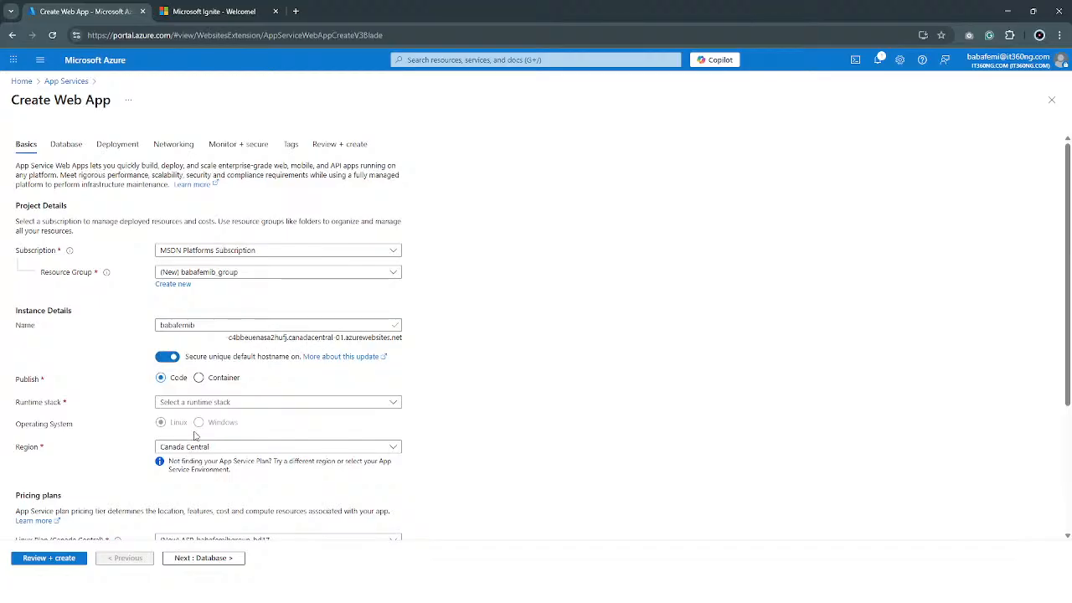
left_click(168, 357)
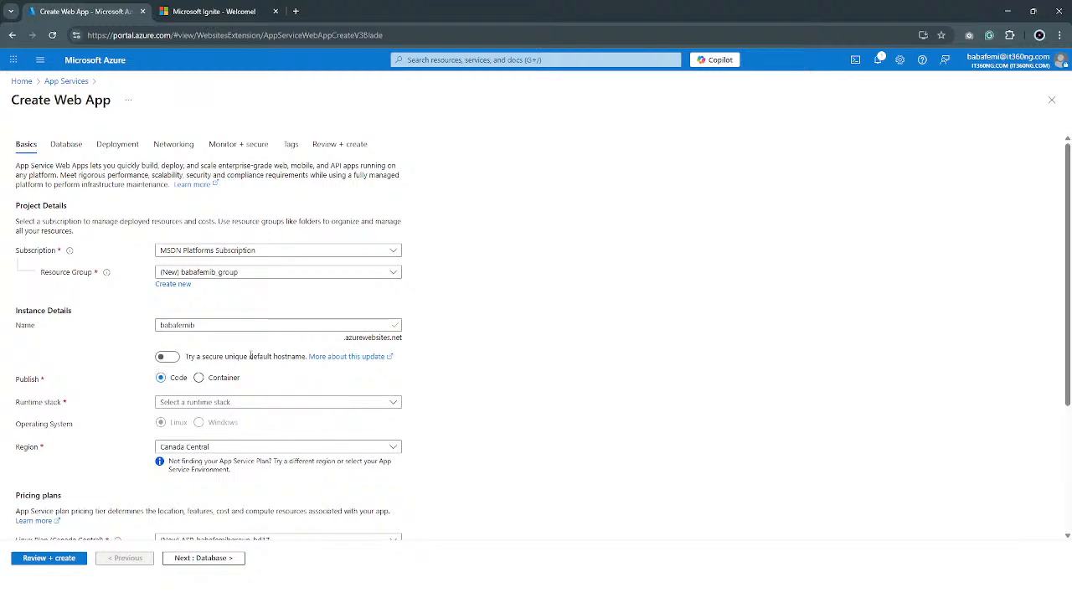
Look through the runtime stack choices, then compare the settings for Container publishing and return to Code.
scroll(209, 352, "down", 2)
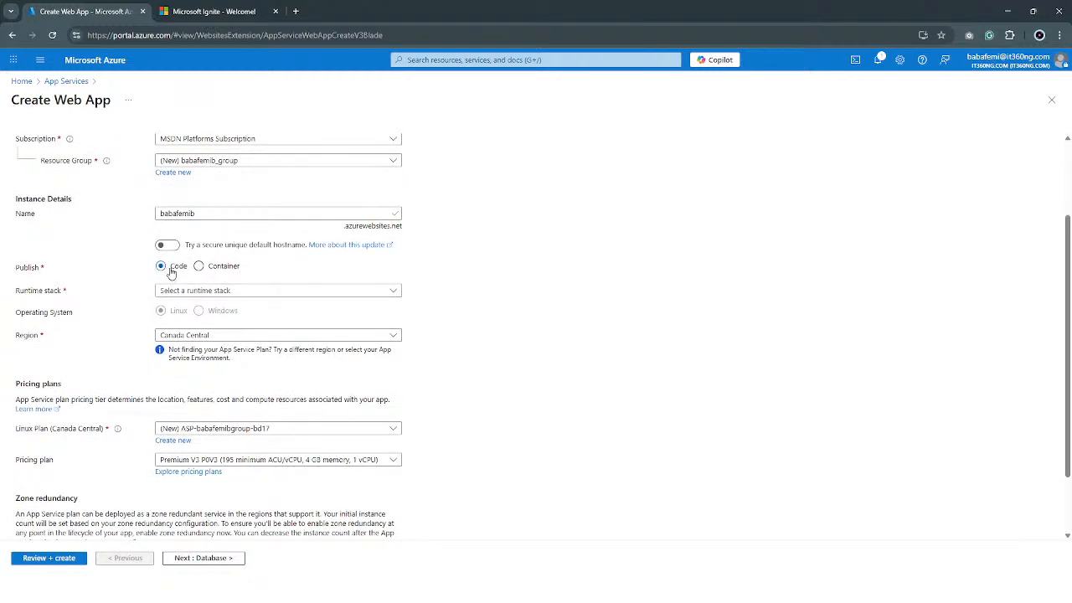
left_click(217, 291)
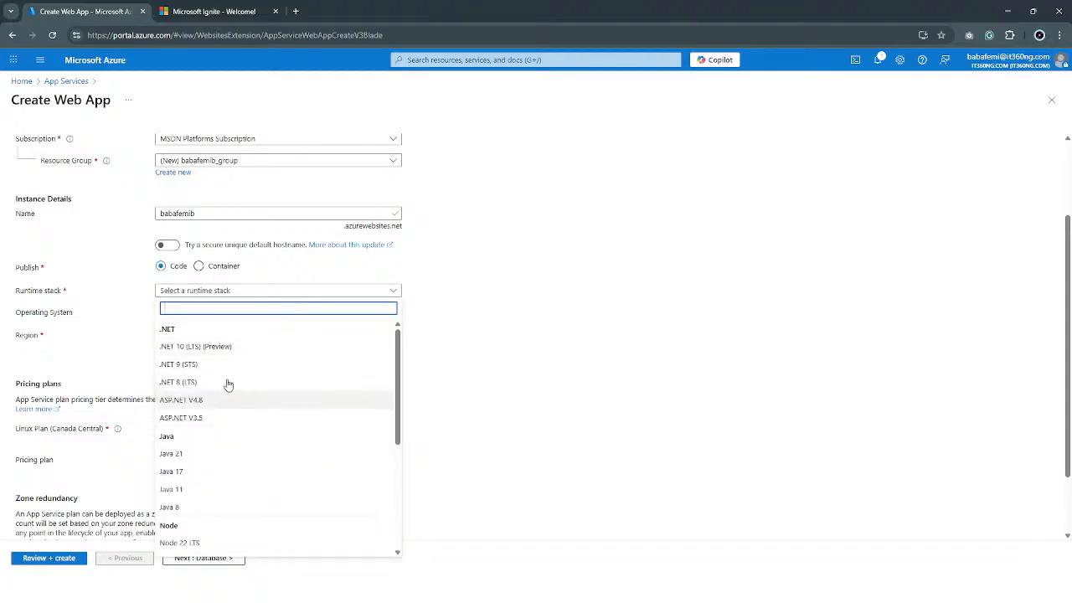
left_click(198, 266)
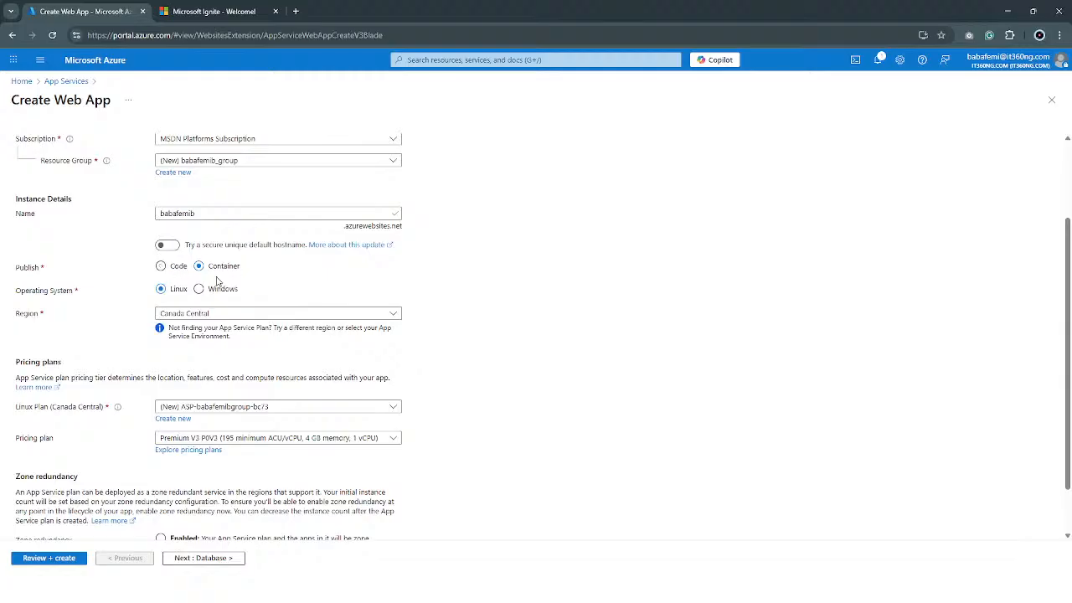
left_click(179, 268)
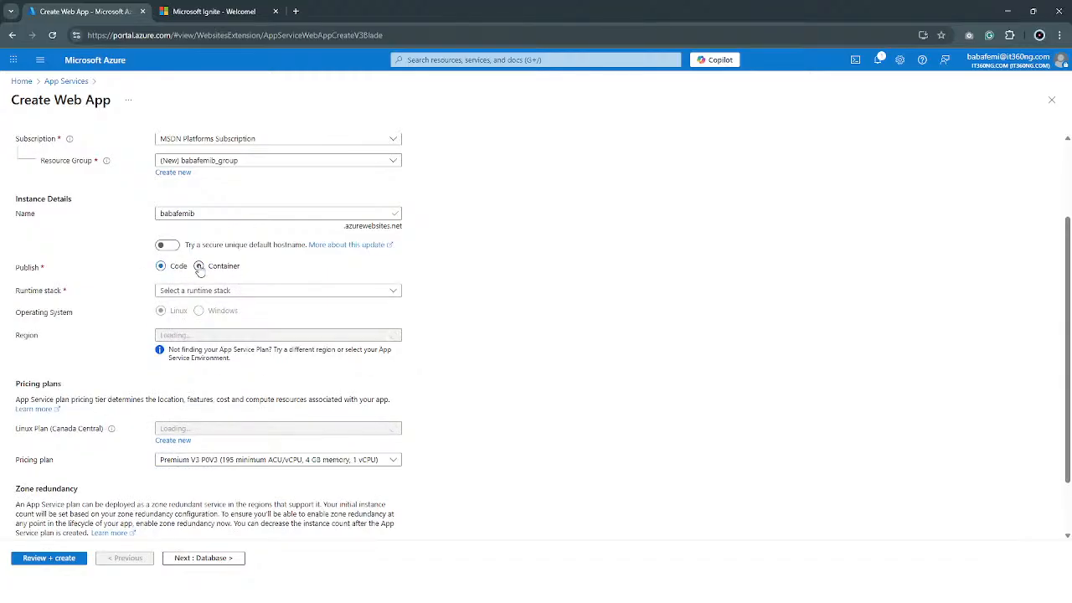
Set the runtime stack to .NET 10 (LTS) (Preview) and the operating system to Windows.
left_click(193, 291)
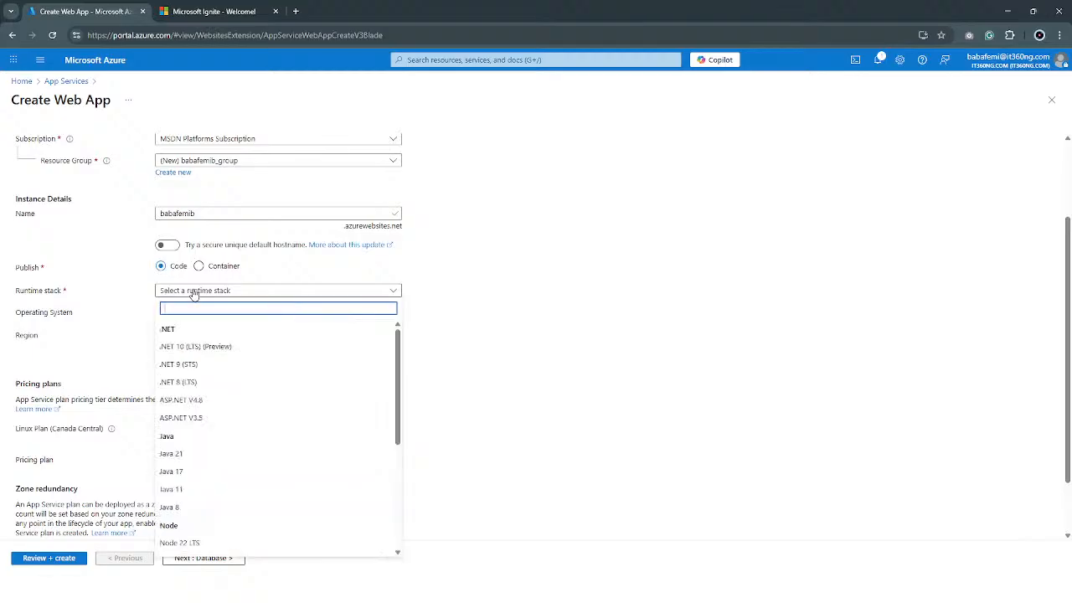
left_click(210, 346)
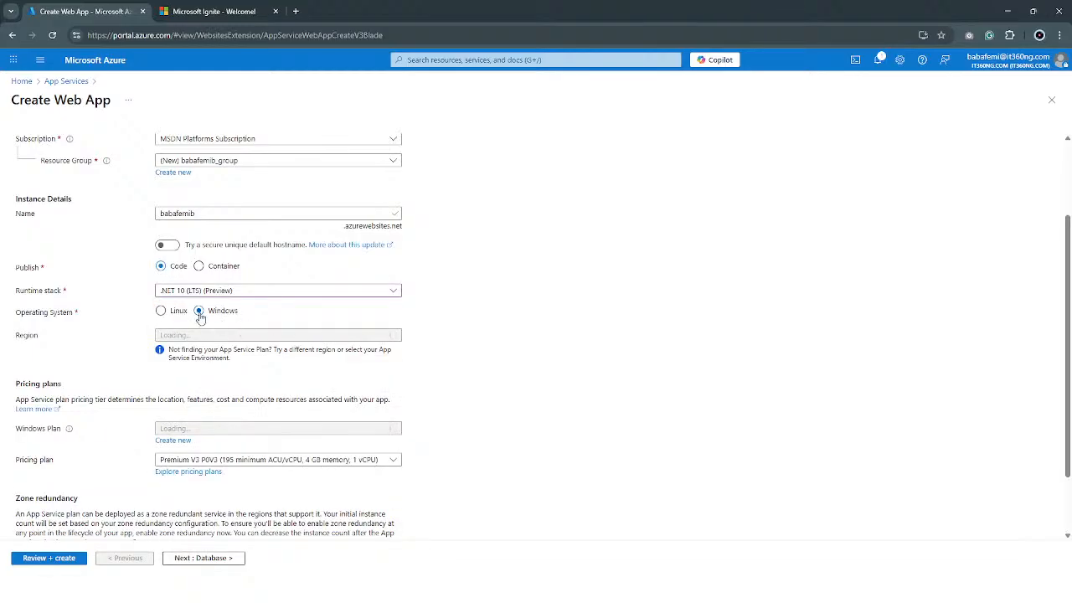
left_click(162, 312)
left_click(201, 312)
Review the available runtime stacks and regions, keeping .NET 10 (LTS) (Preview) and Canada Central selected.
left_click(220, 291)
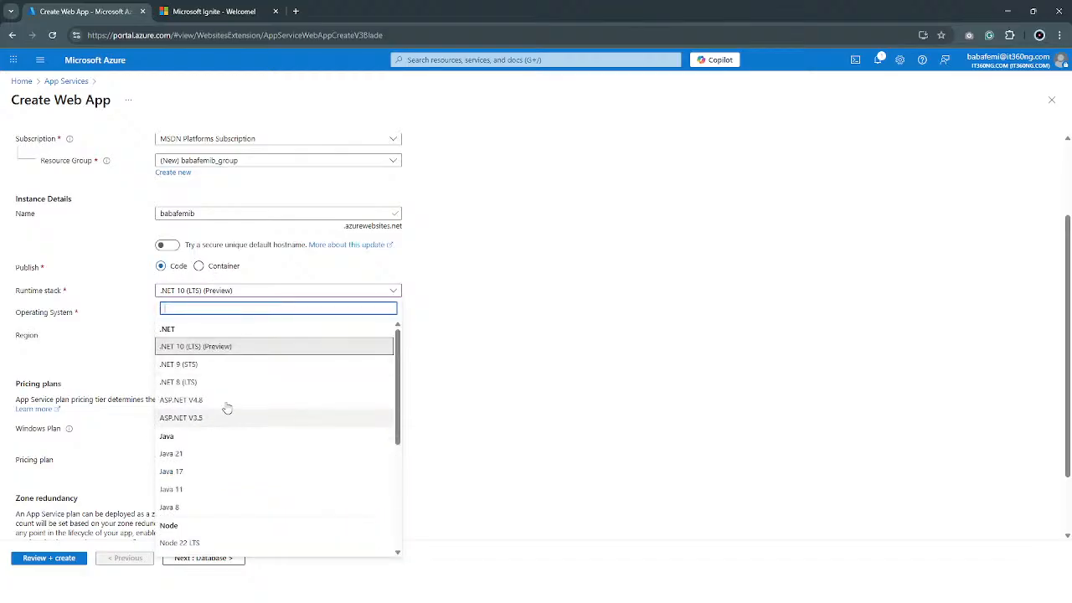
scroll(226, 408, "down", 5)
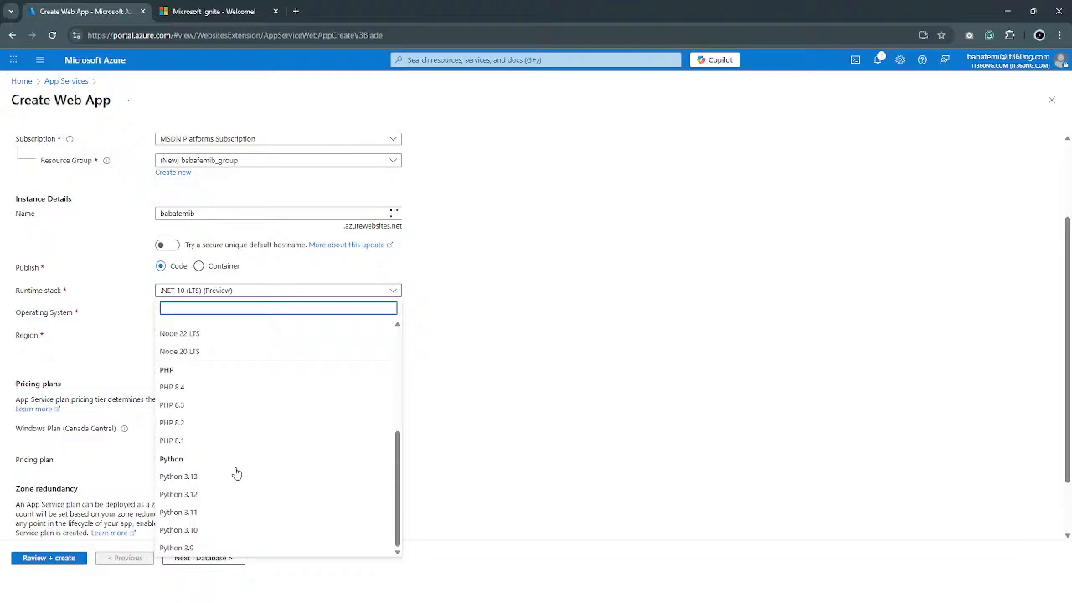
scroll(237, 474, "up", 5)
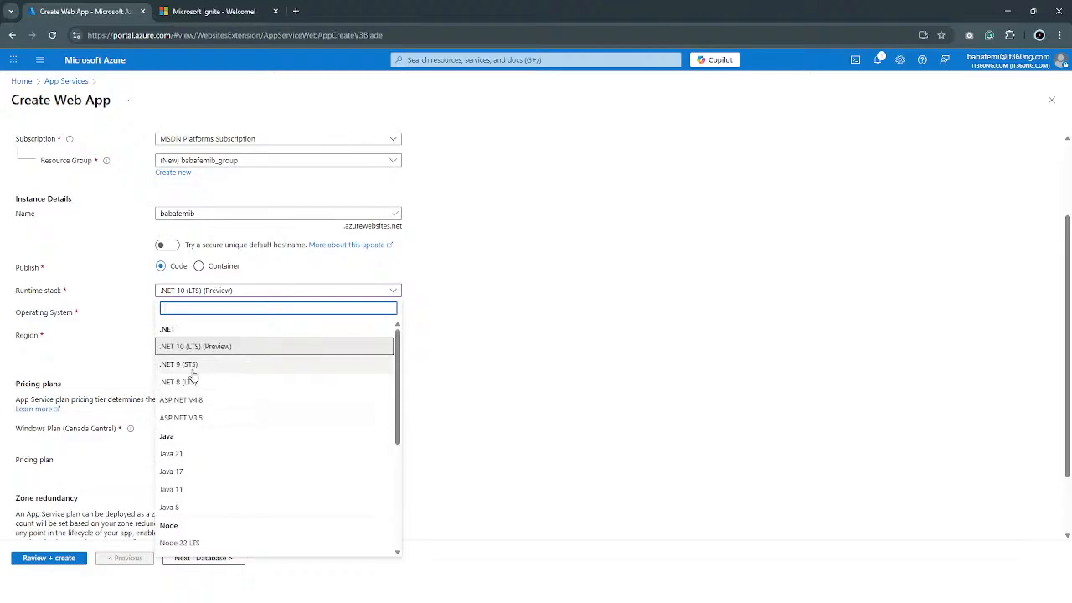
left_click(243, 346)
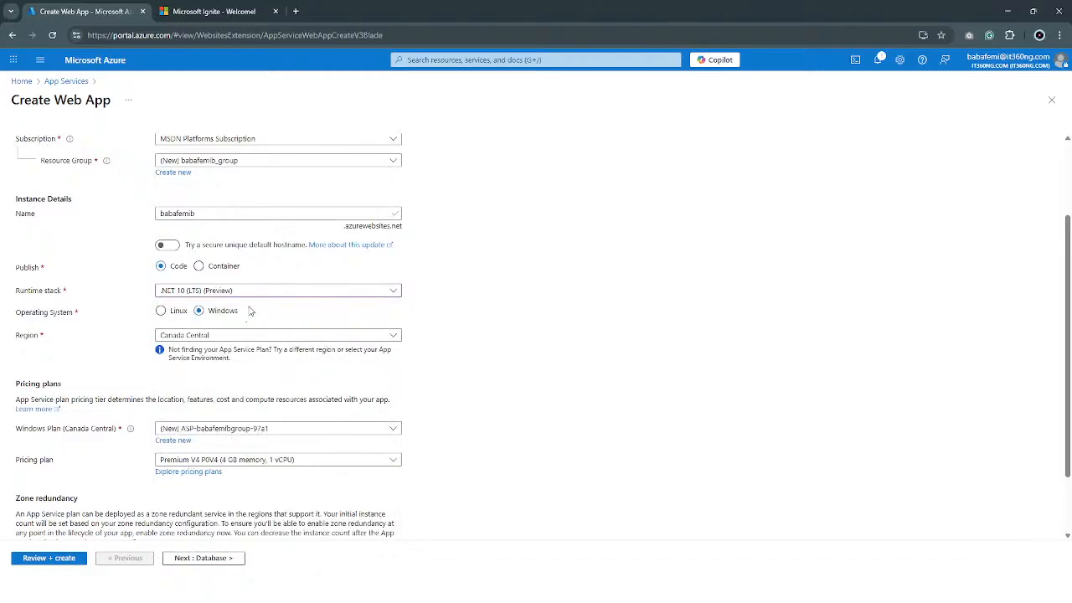
left_click(216, 336)
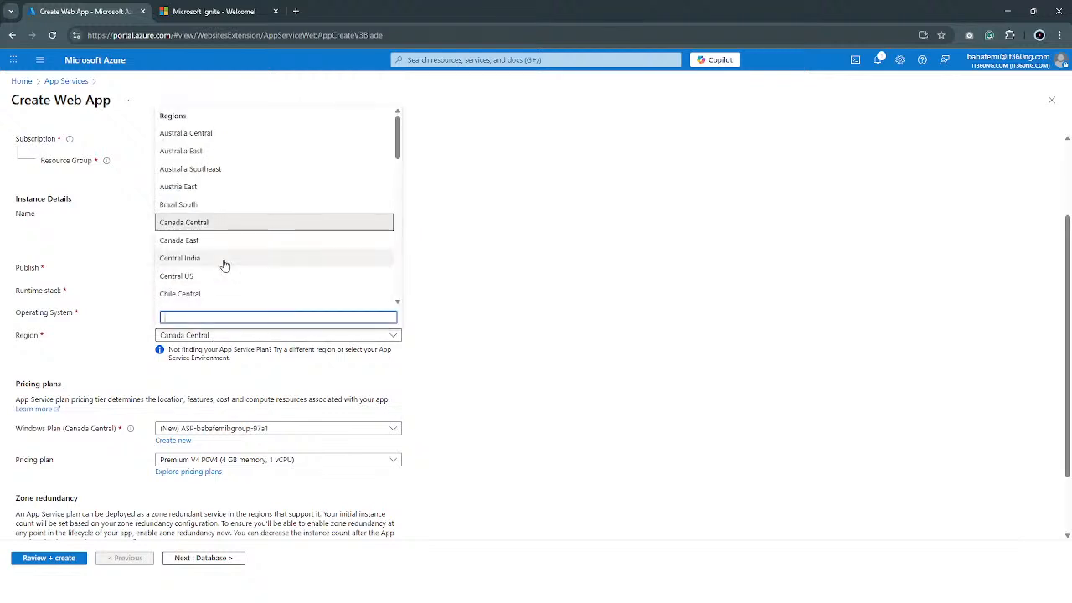
left_click(474, 244)
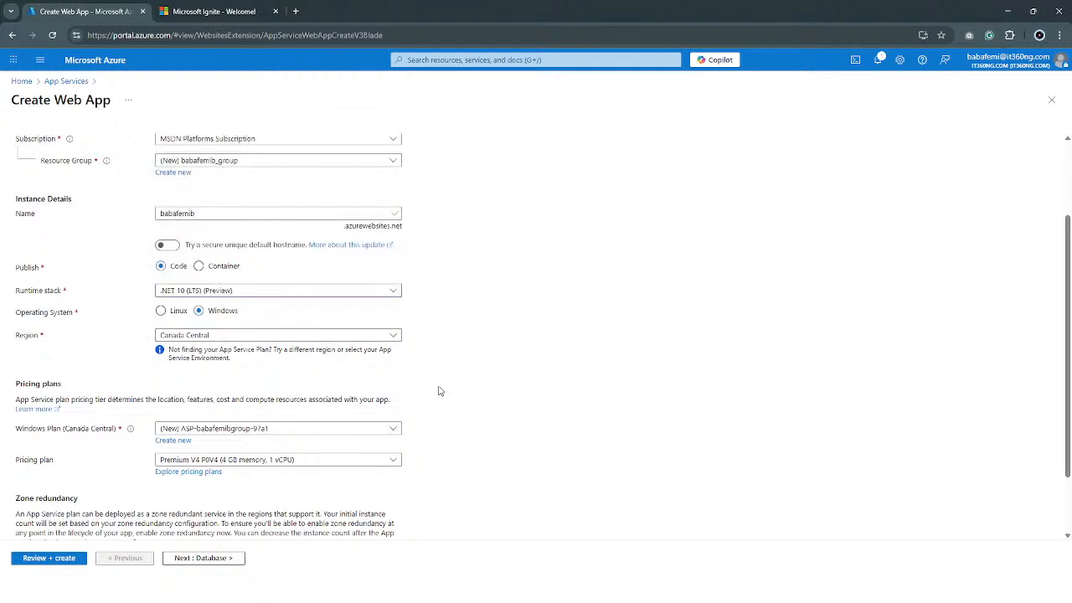
Look over the available pricing plans and set the web app's plan to Free F1.
scroll(418, 392, "down", 2)
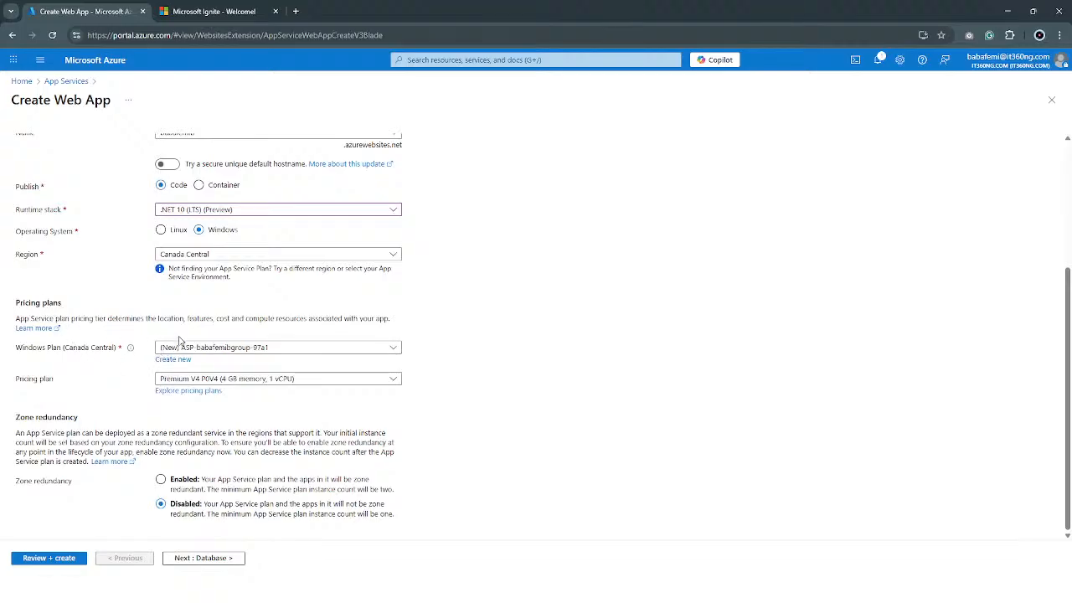
left_click(252, 382)
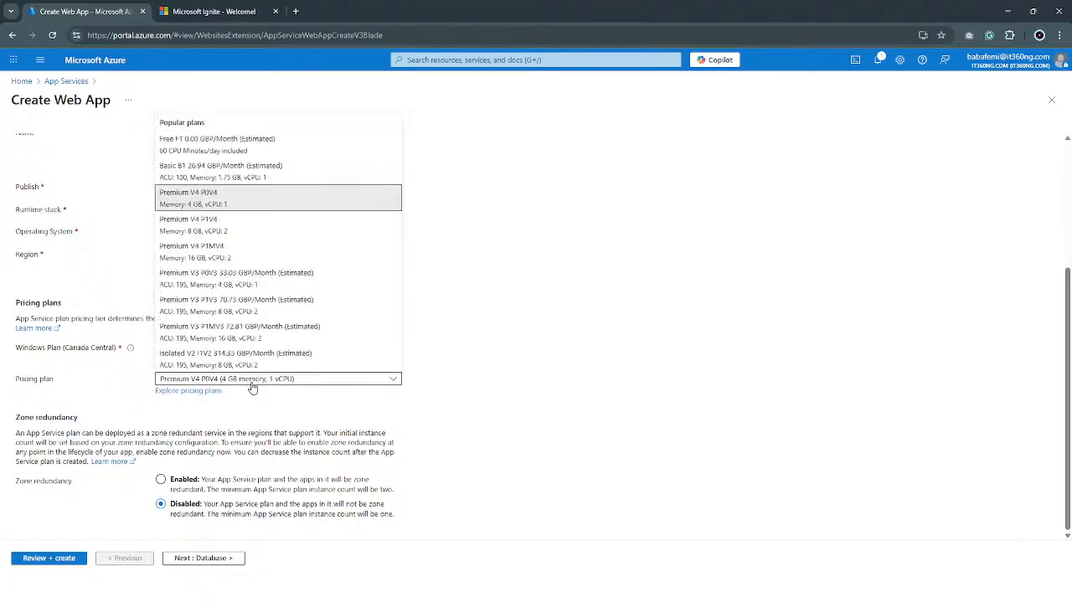
left_click(252, 385)
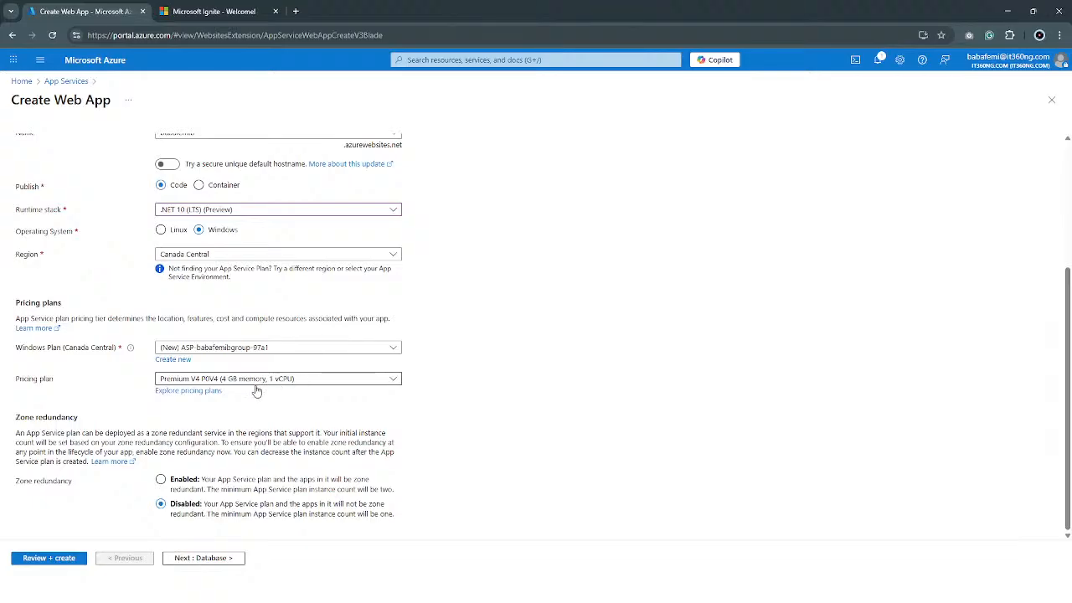
left_click(254, 384)
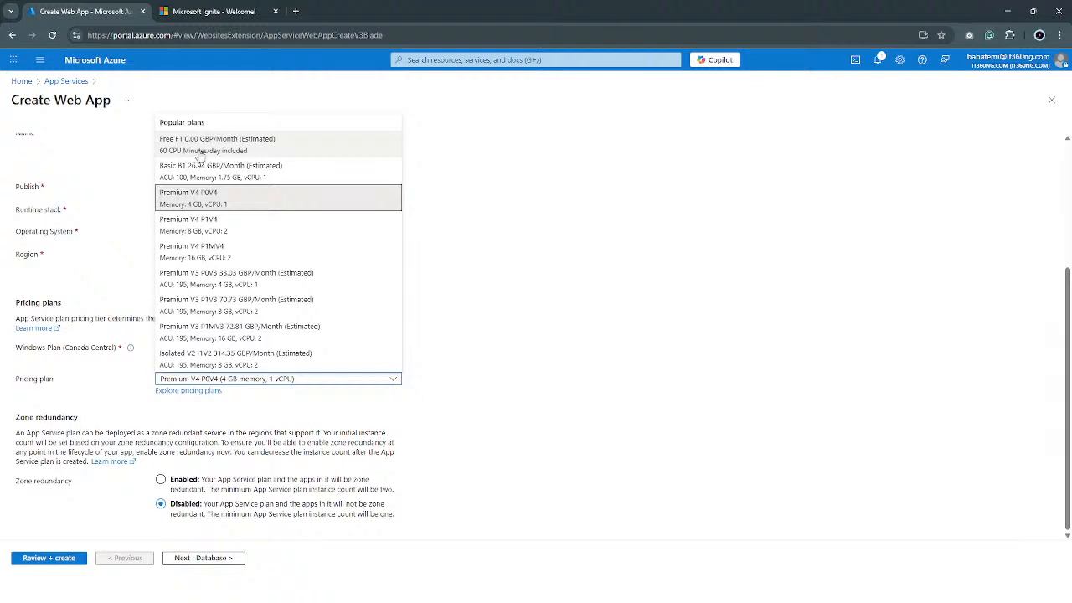
left_click(263, 142)
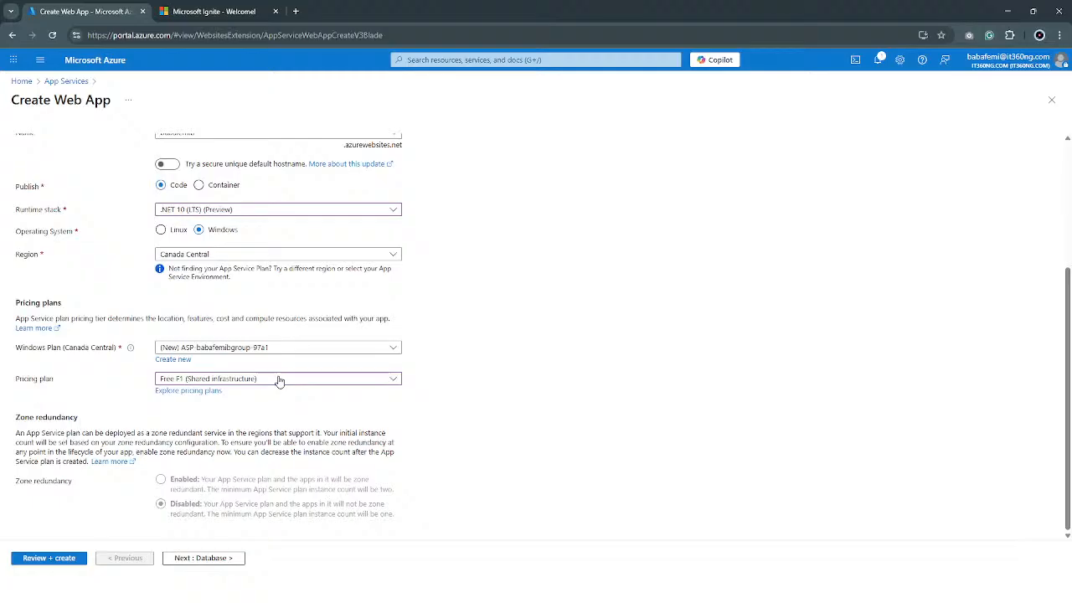
Switch the pricing plan to Premium V4 P0V4 and back to Free F1 to compare the zone redundancy options.
left_click(280, 380)
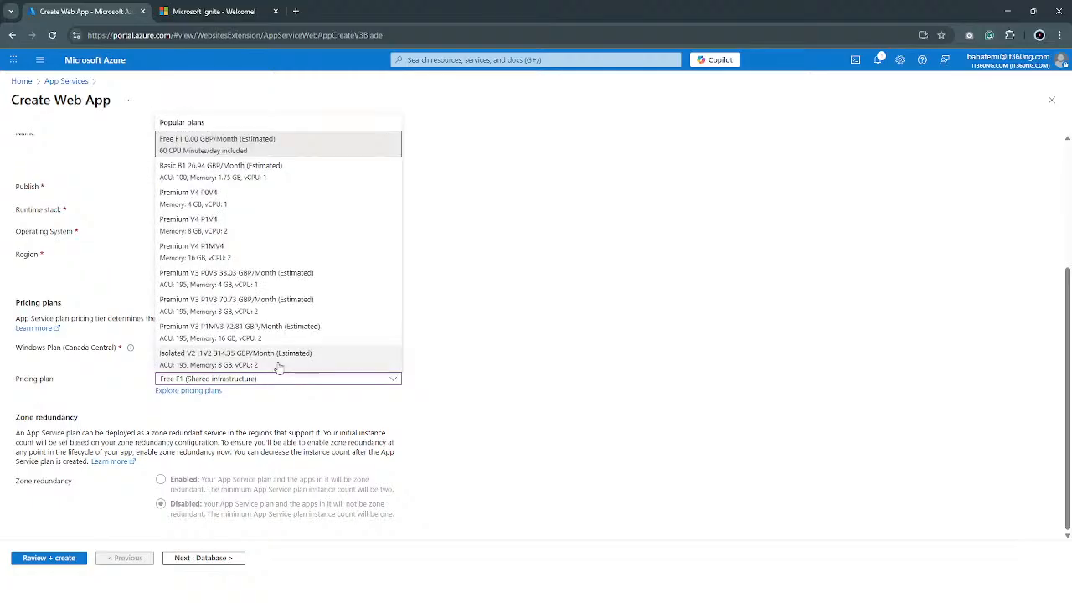
left_click(280, 198)
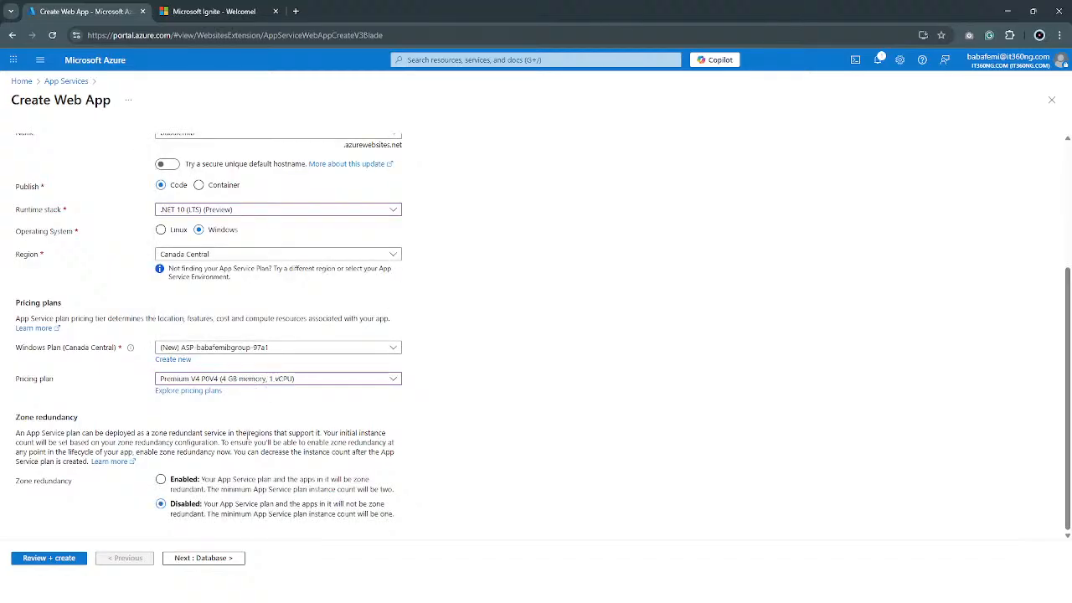
left_click(231, 379)
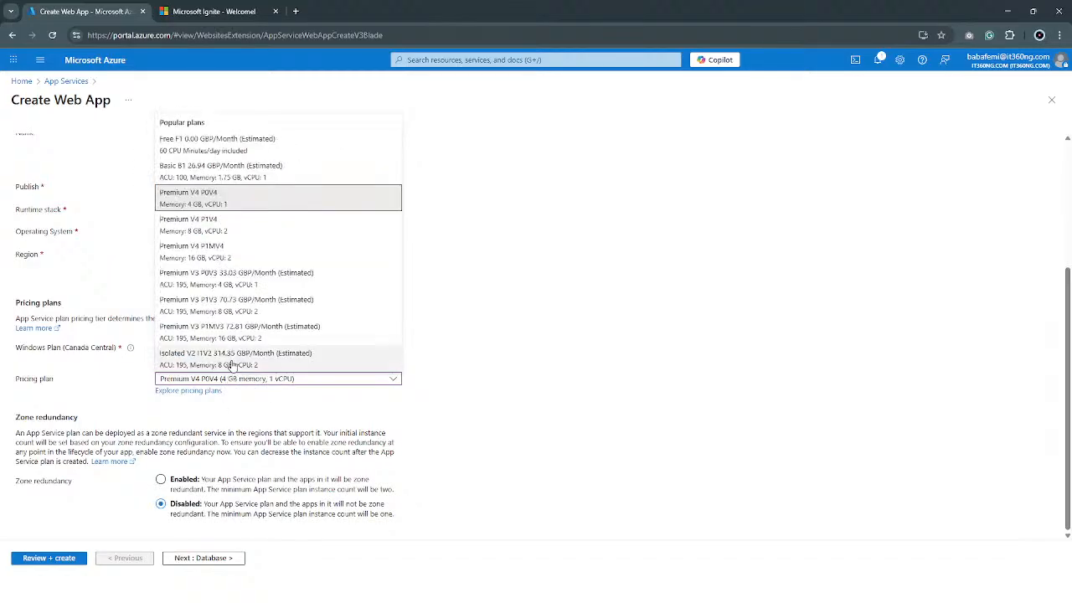
left_click(212, 144)
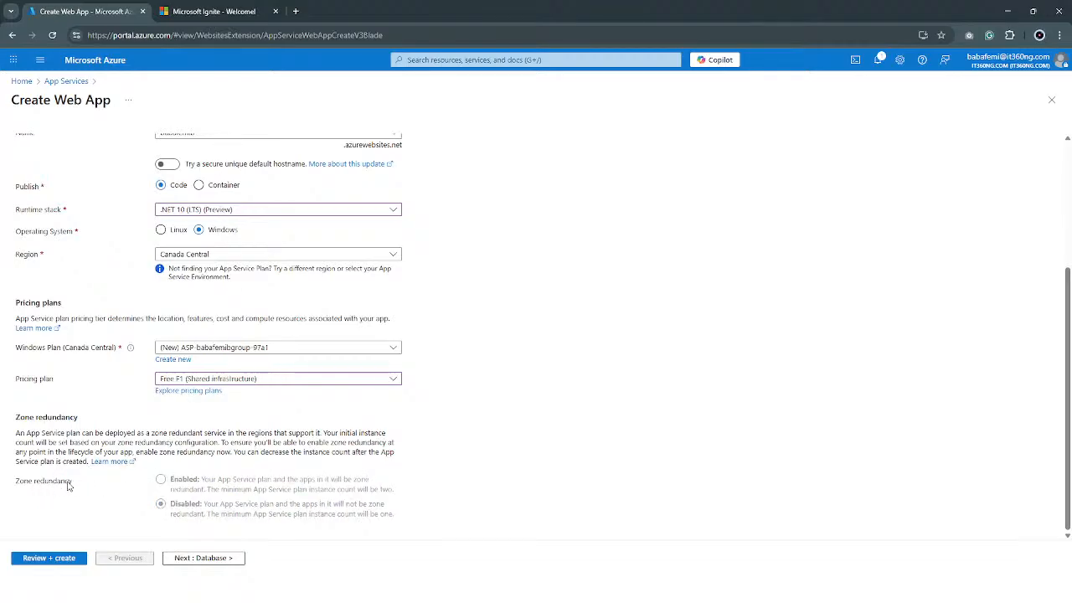
Set the web app's pricing plan to Premium V3 P0V3.
left_click(231, 378)
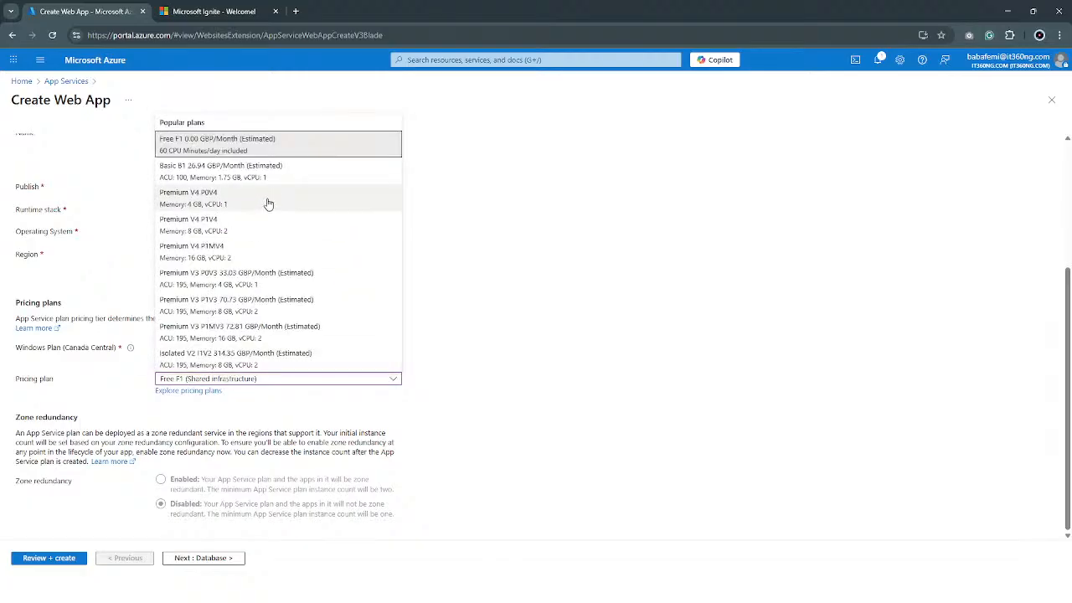
left_click(251, 278)
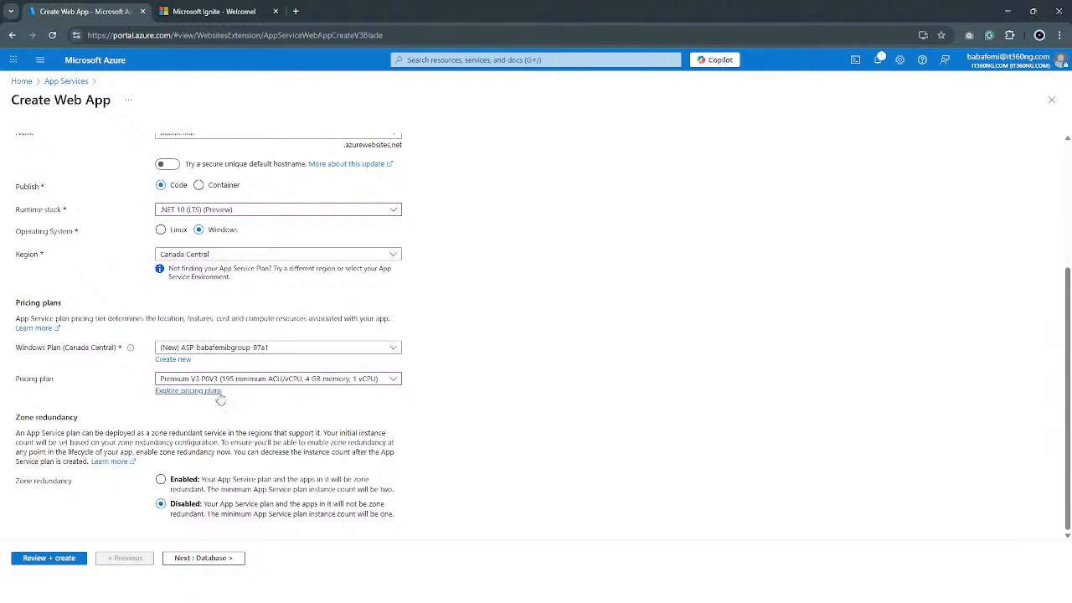
Compare the popular pricing plans and set the web app's pricing plan to Premium V3 P1V3.
left_click(260, 378)
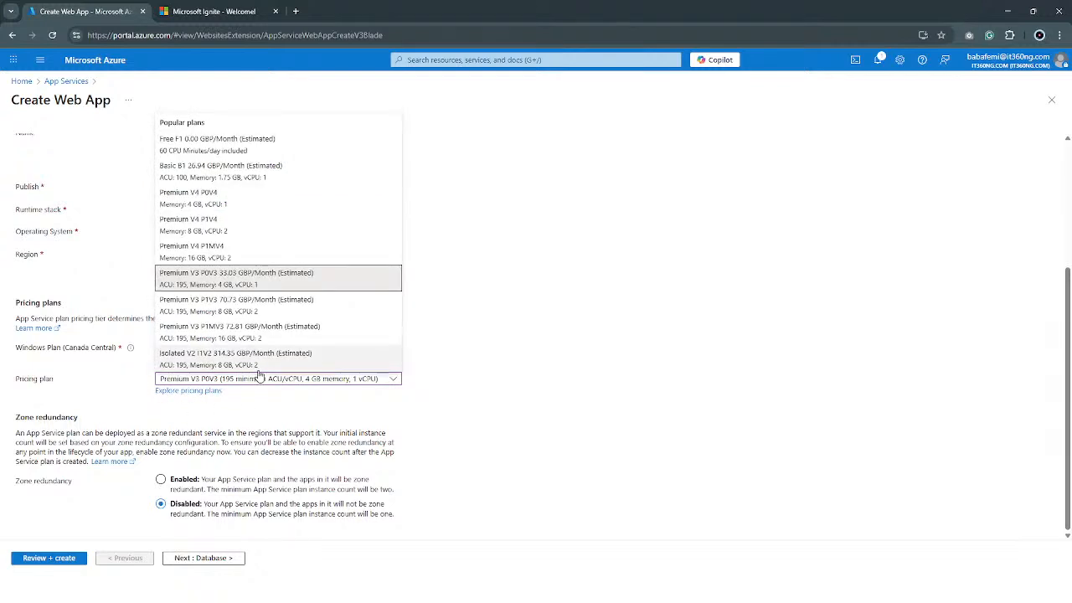
left_click(549, 312)
scroll(305, 330, "up", 3)
scroll(303, 330, "down", 3)
left_click(270, 379)
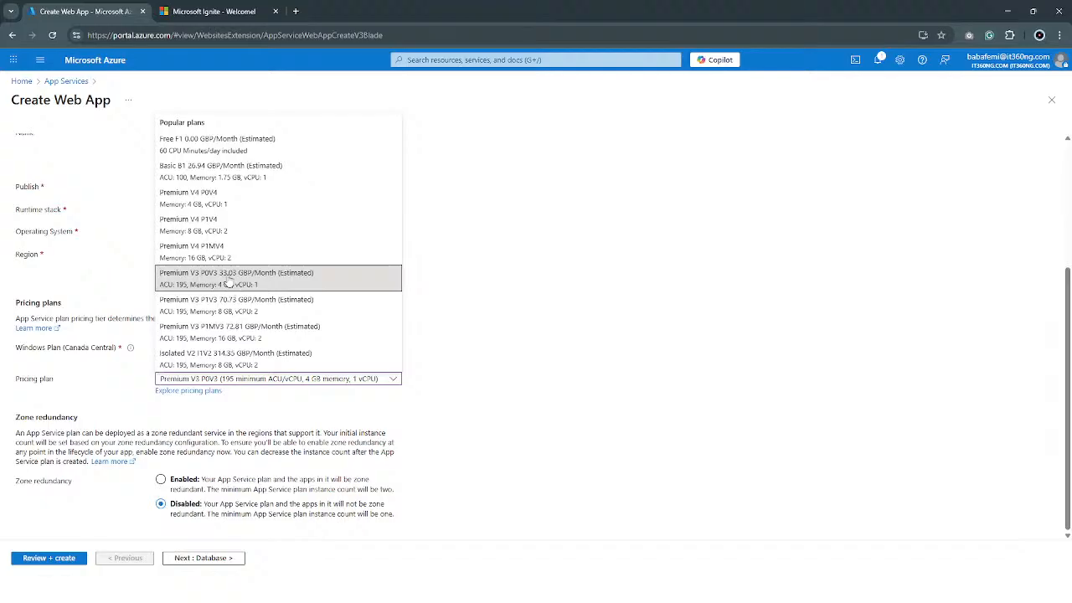
left_click(240, 309)
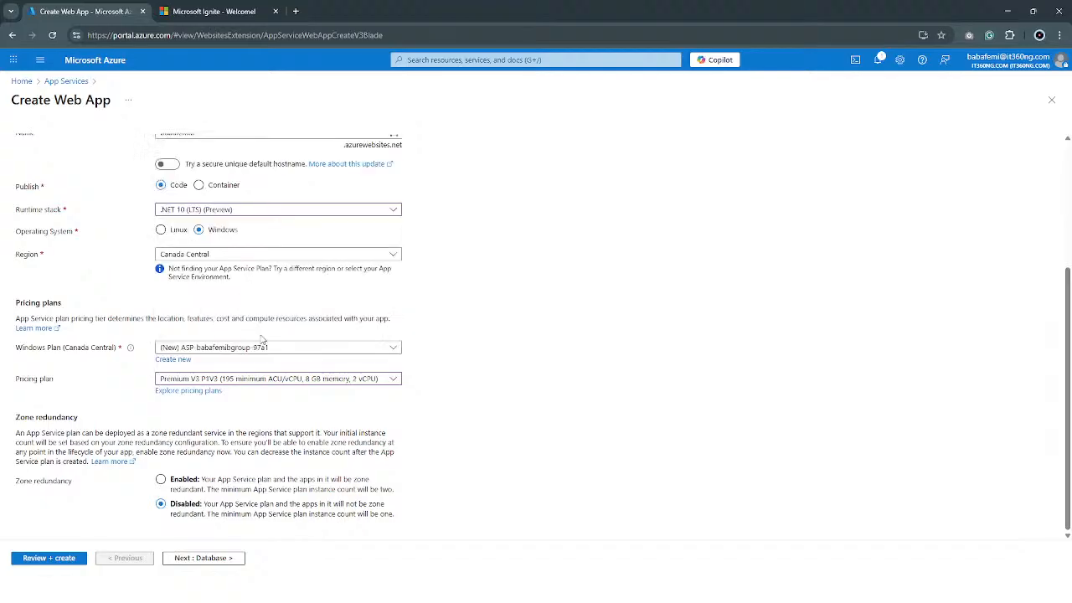
left_click(307, 382)
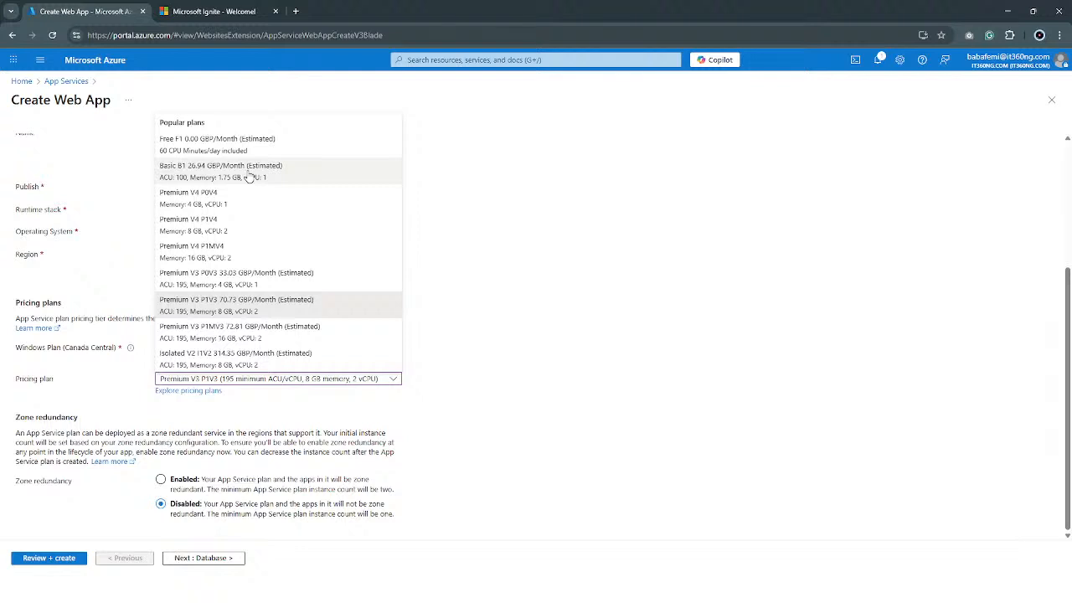
left_click(842, 239)
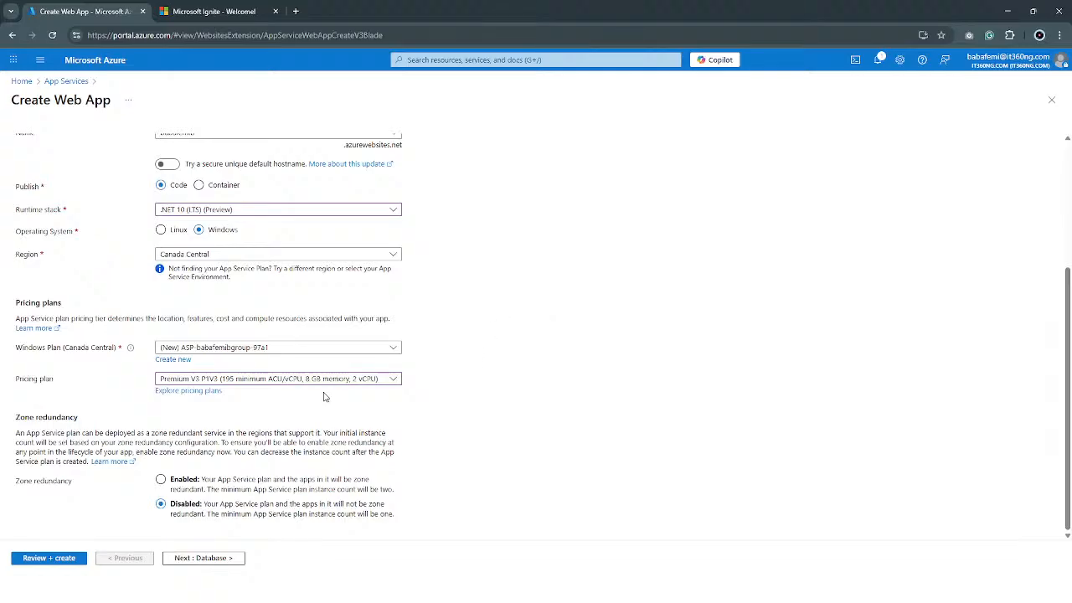
Check the web app's database option and open its deployment settings.
scroll(290, 390, "up", 3)
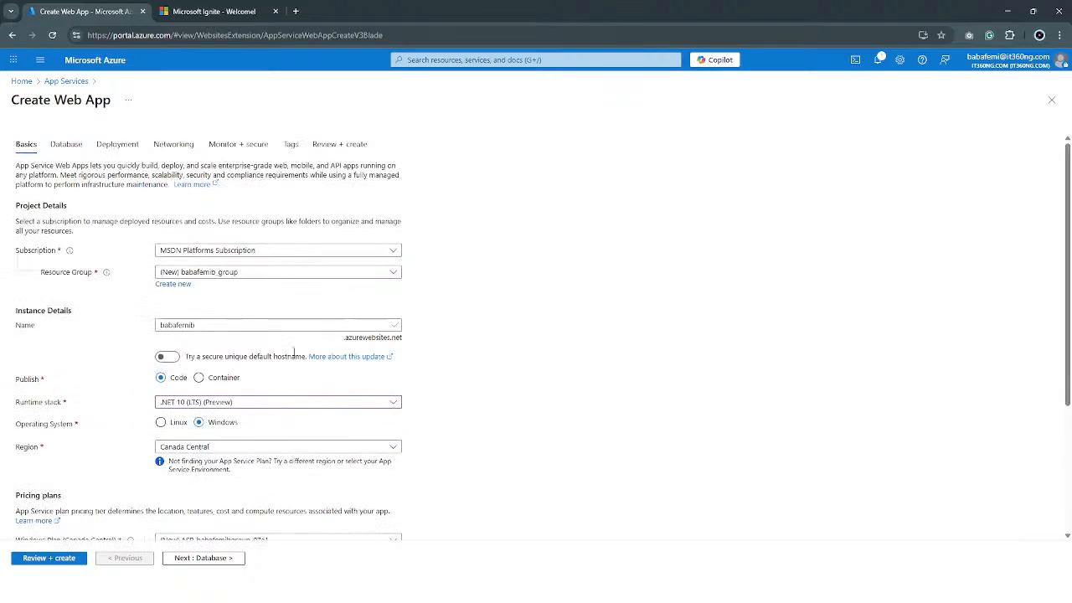
left_click(75, 147)
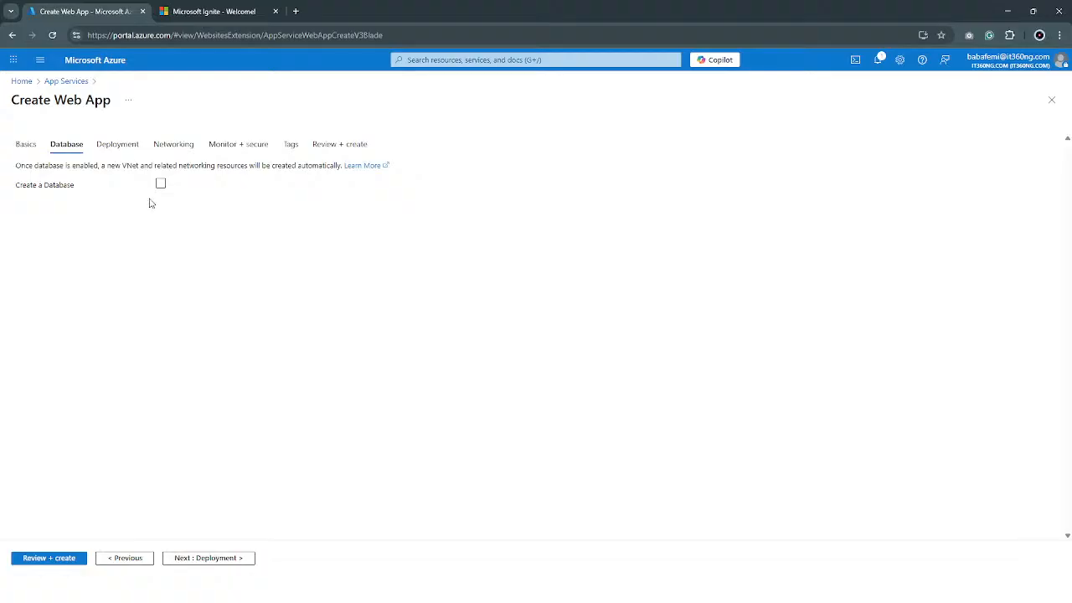
left_click(120, 145)
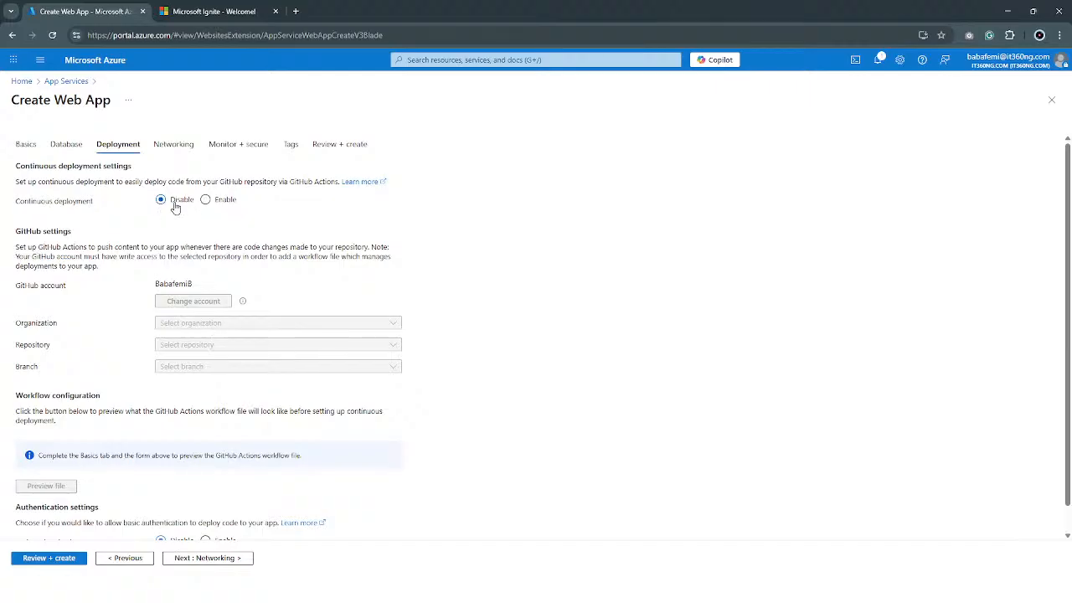
Enable continuous deployment to inspect the GitHub organization, repository, branch and authentication settings, and set it back to Disable.
left_click(214, 203)
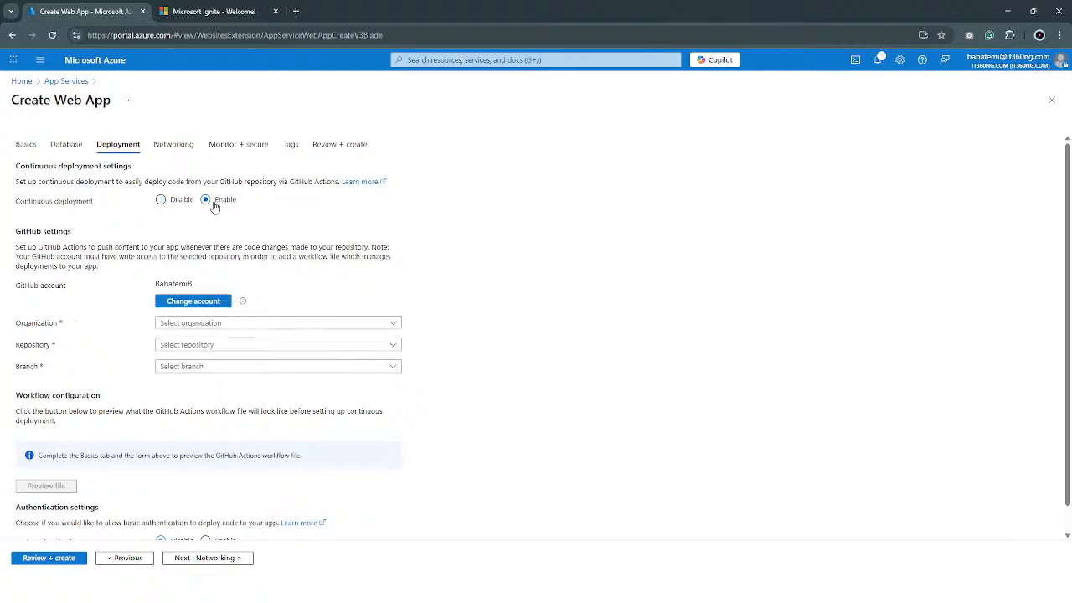
left_click(193, 324)
left_click(192, 324)
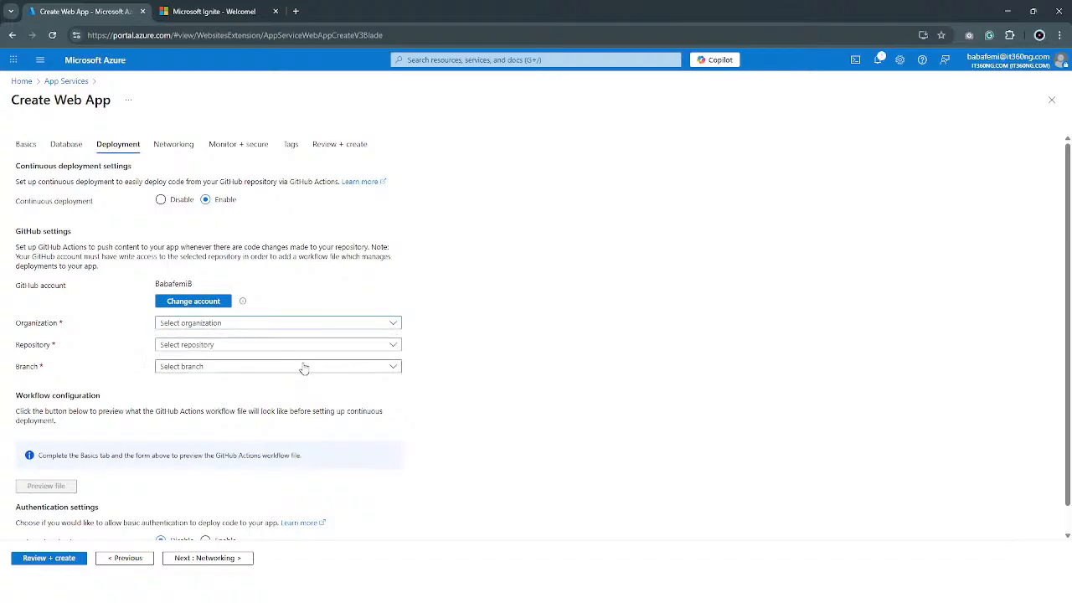
left_click(212, 346)
left_click(212, 346)
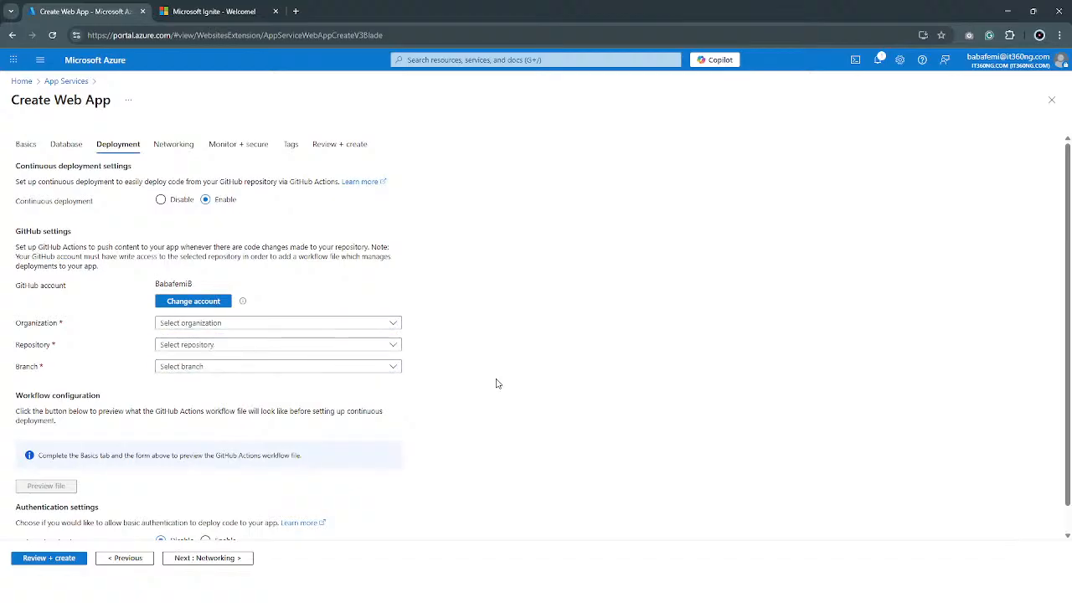
left_click(273, 374)
left_click(273, 373)
scroll(229, 361, "down", 1)
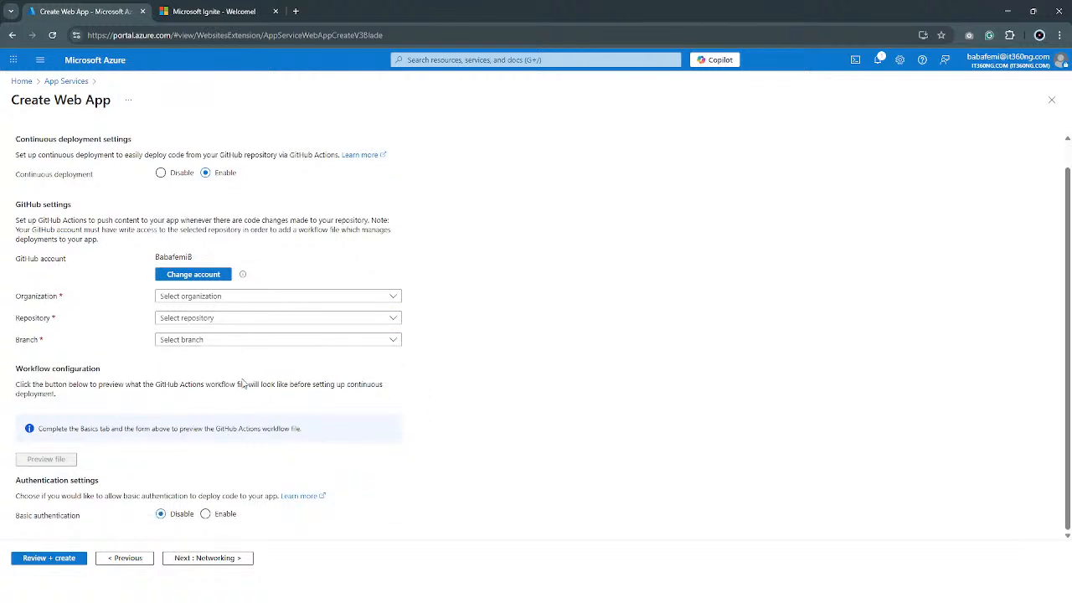
scroll(243, 383, "up", 1)
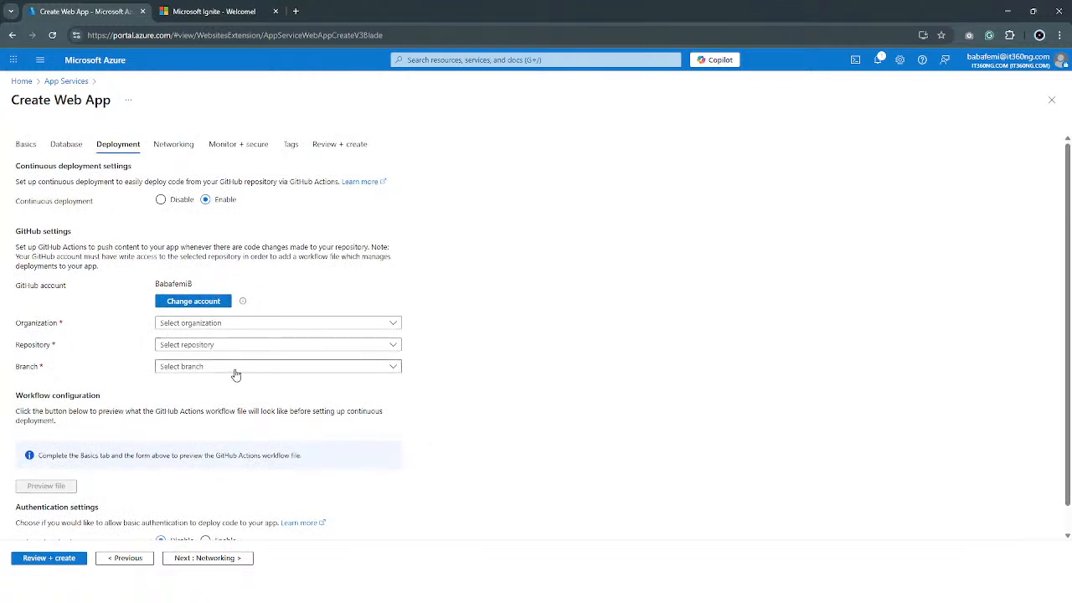
left_click(160, 200)
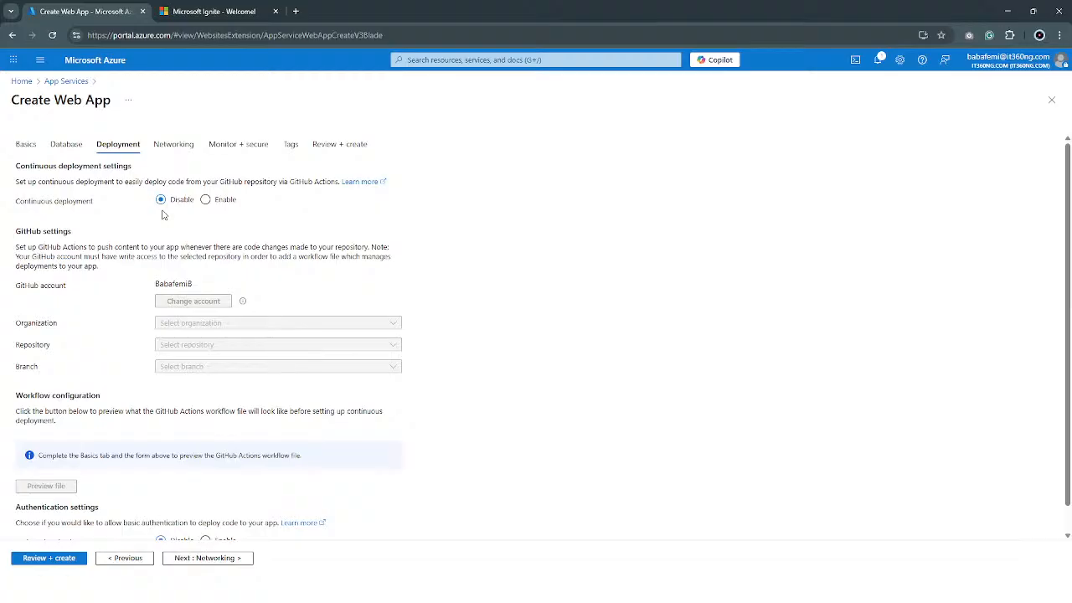
Review the web app's networking settings and its monitoring and security settings.
left_click(171, 144)
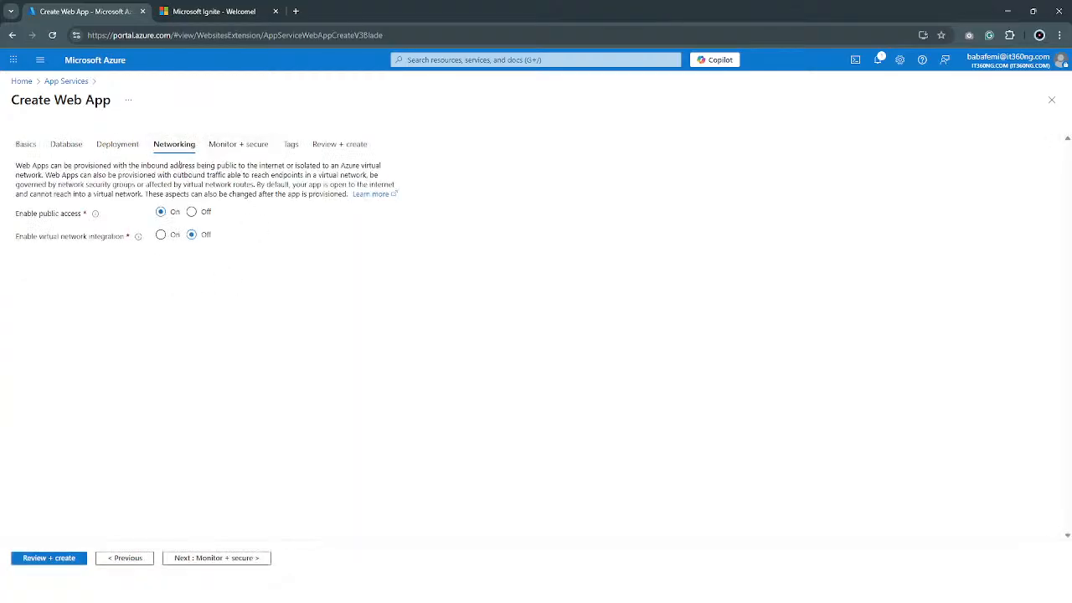
left_click(236, 147)
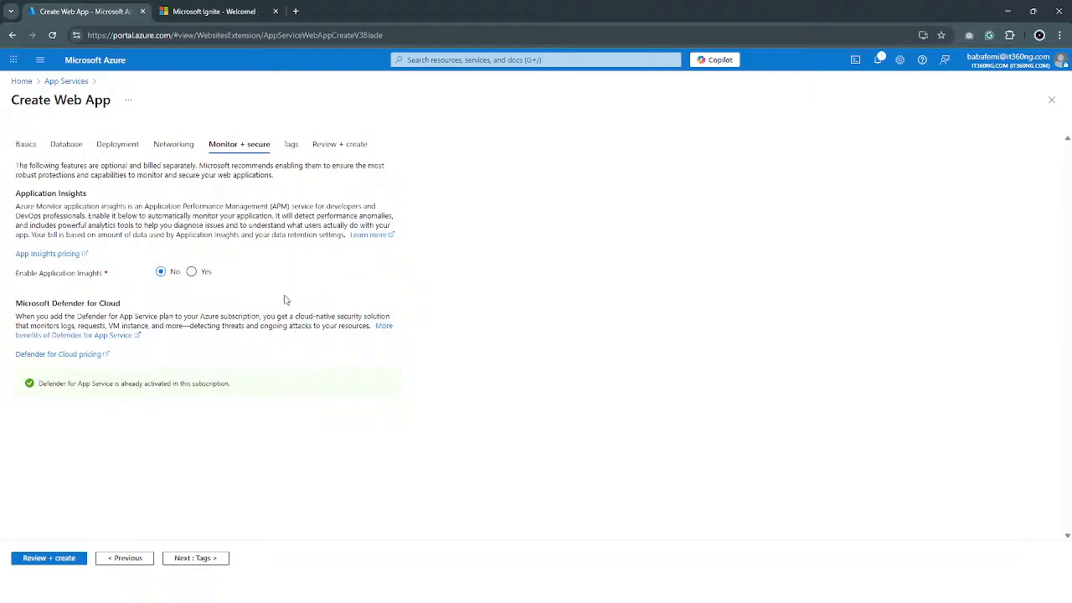
left_click(157, 148)
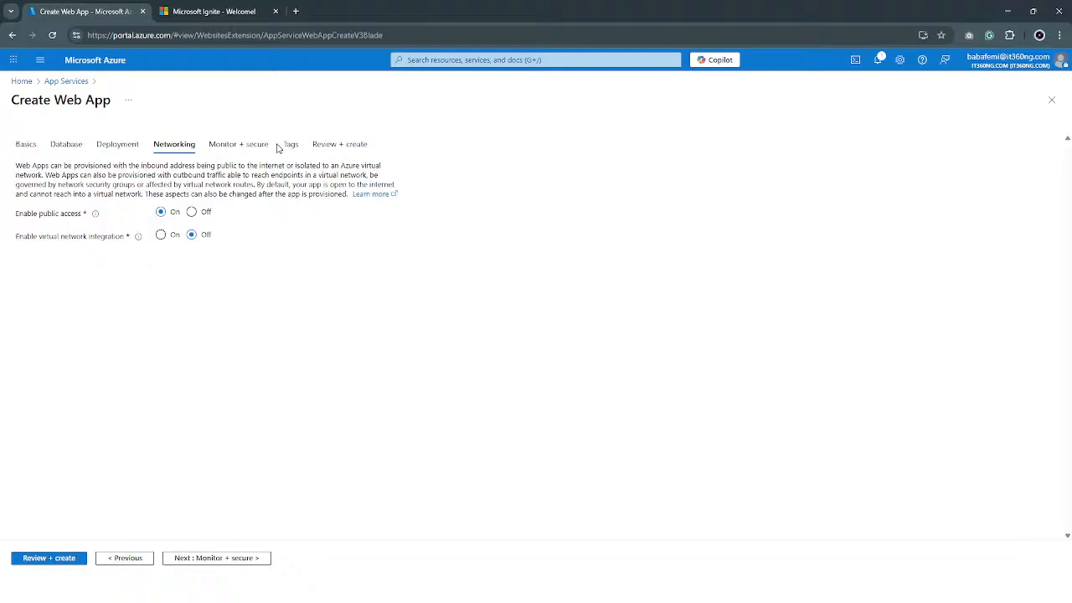
Review the configuration summary, create the web app and open the deployed resource.
left_click(60, 557)
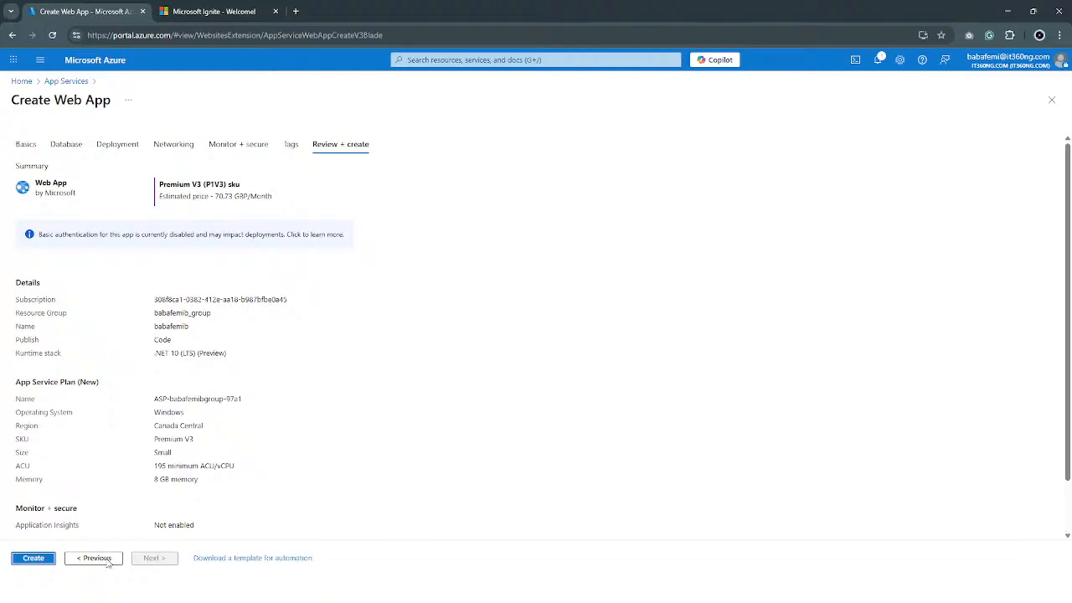
left_click(33, 558)
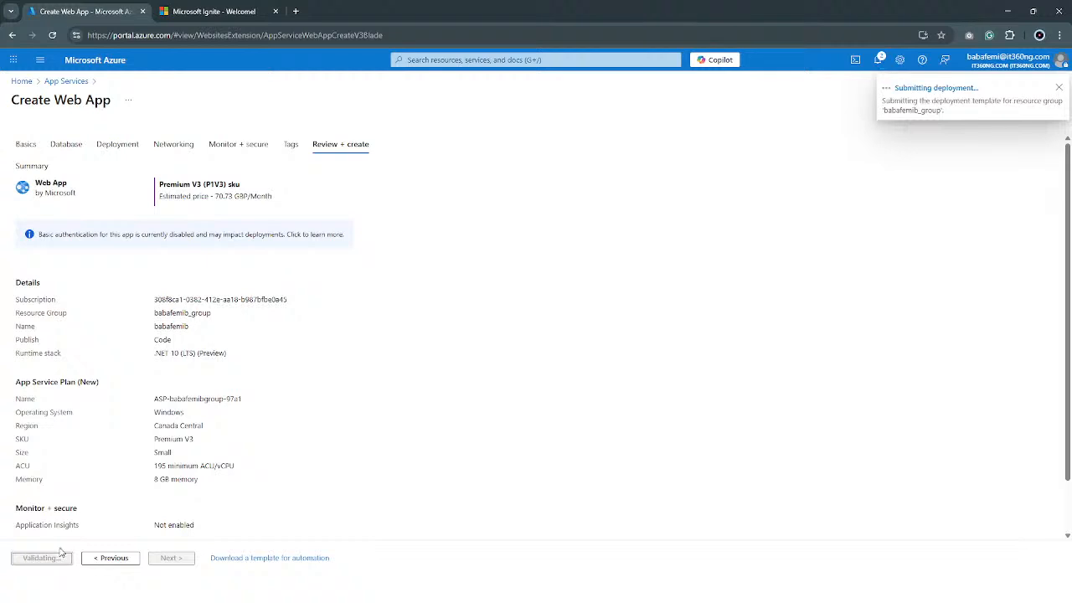
scroll(204, 411, "down", 1)
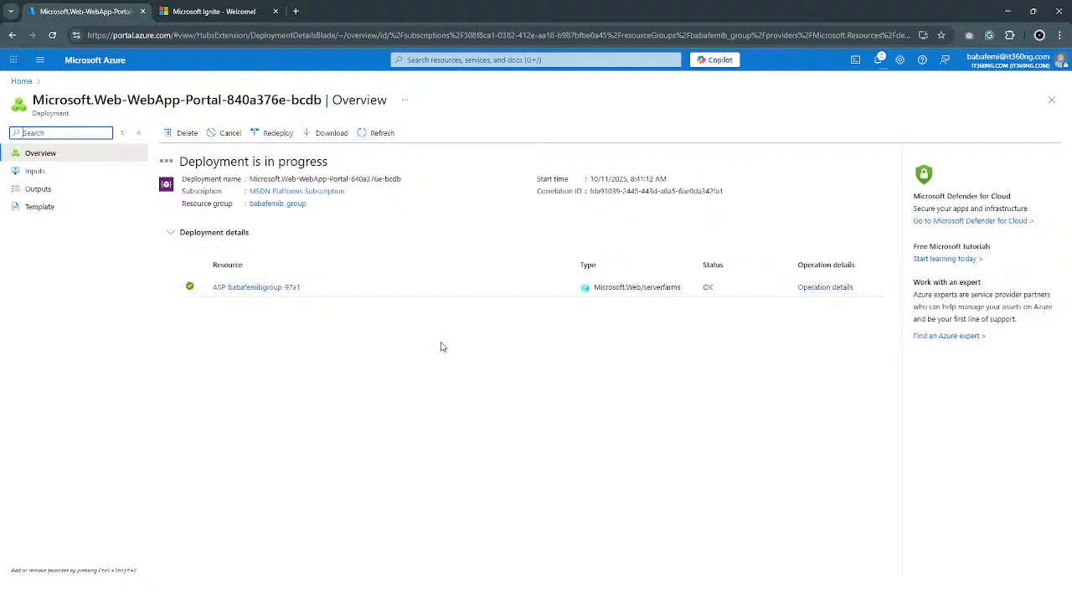
mouse_move(270, 293)
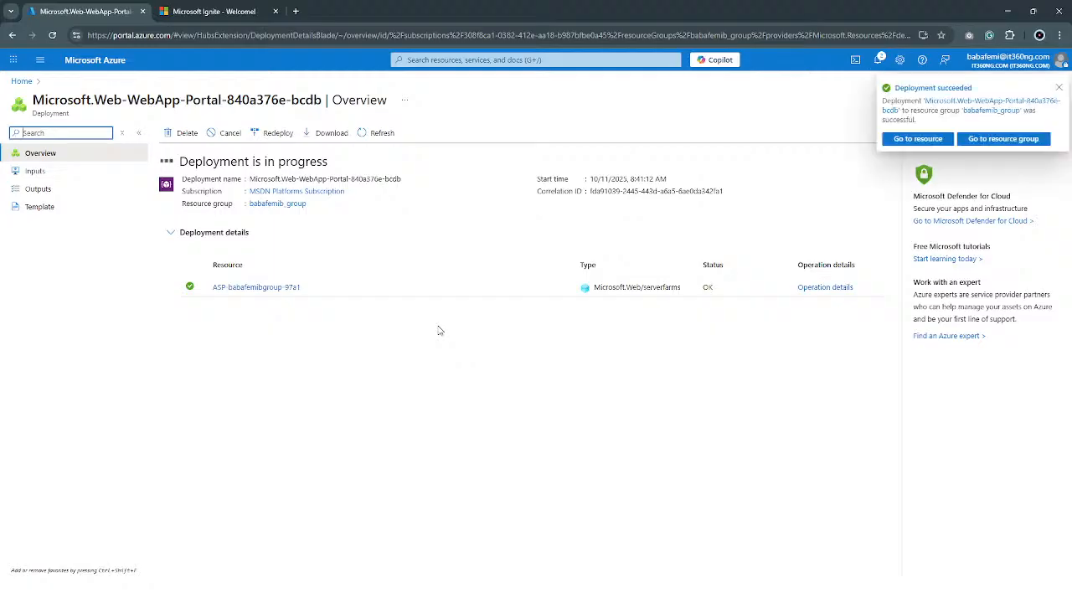
left_click(215, 281)
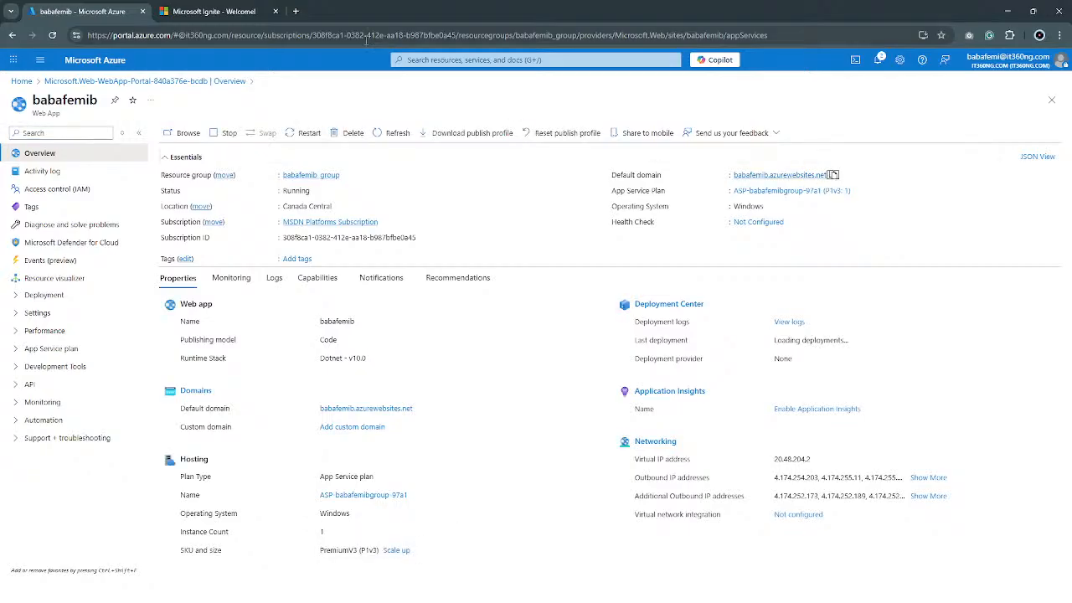
Load the web app's default domain in a new browser tab to check the live site.
left_click(297, 11)
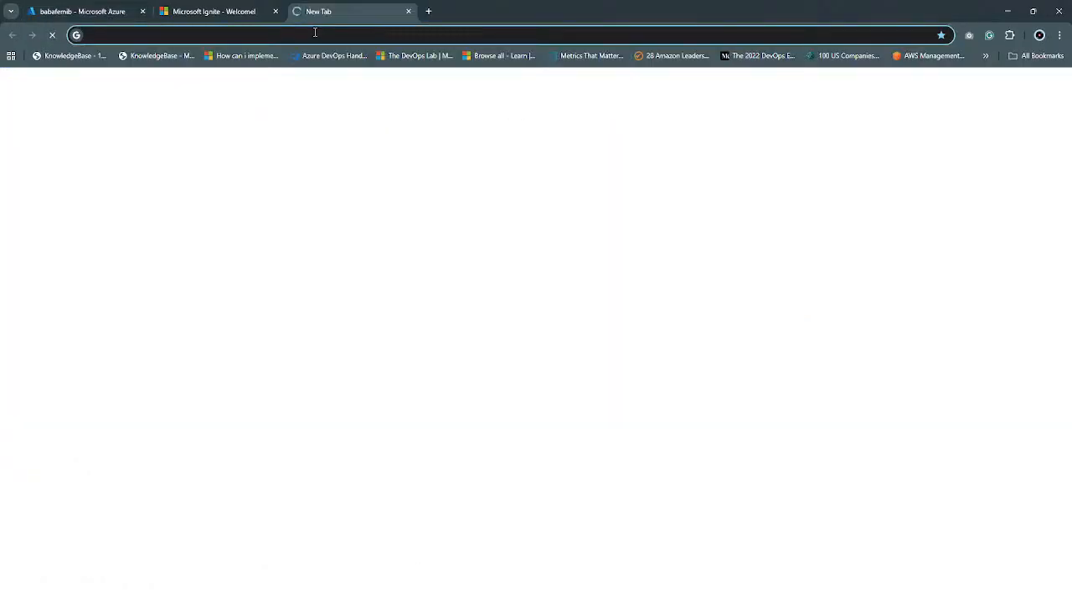
type("babafemib.azurewebsites.net")
key("Return")
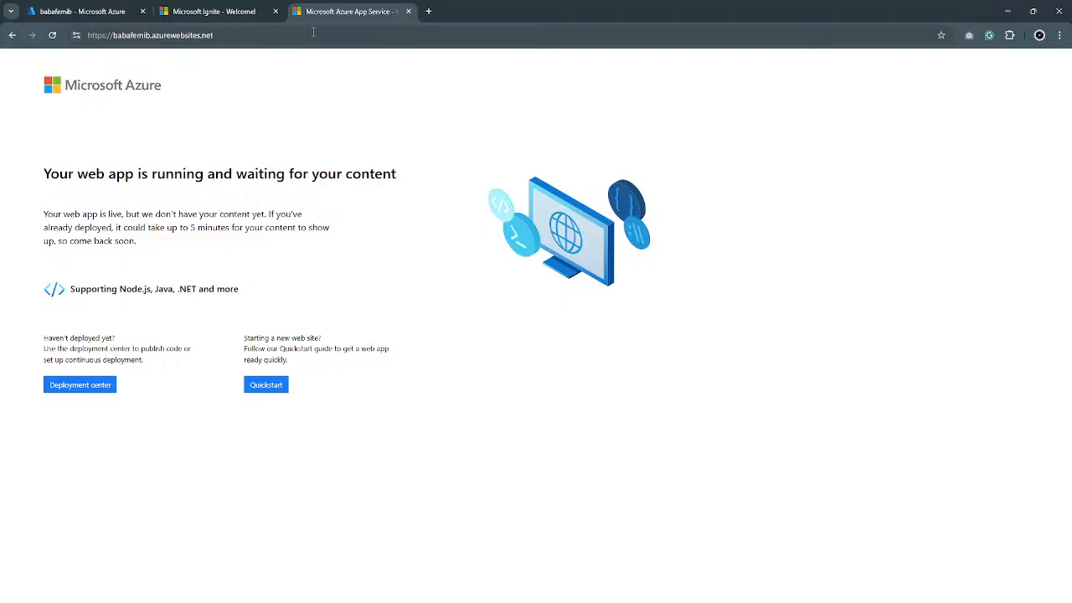
left_click(246, 36)
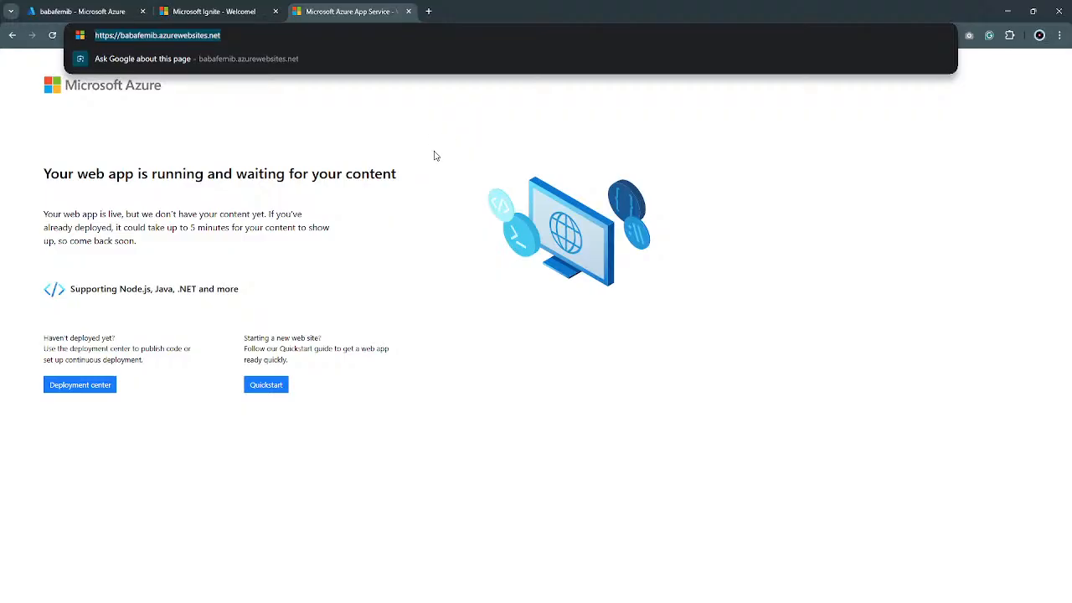
Return to the web app in the Azure portal and open its authentication settings.
left_click(116, 12)
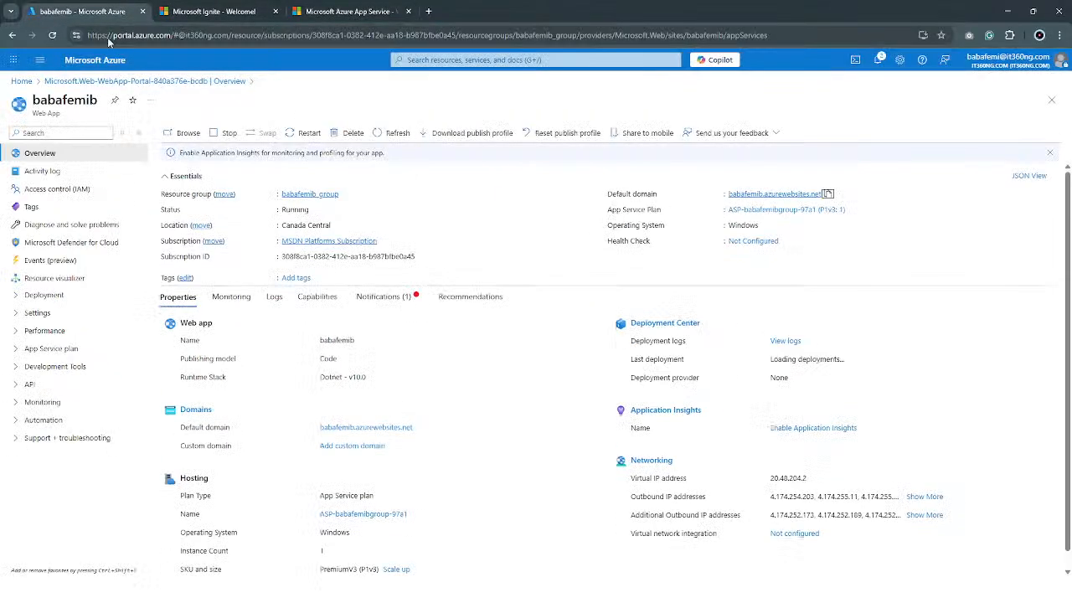
left_click(16, 317)
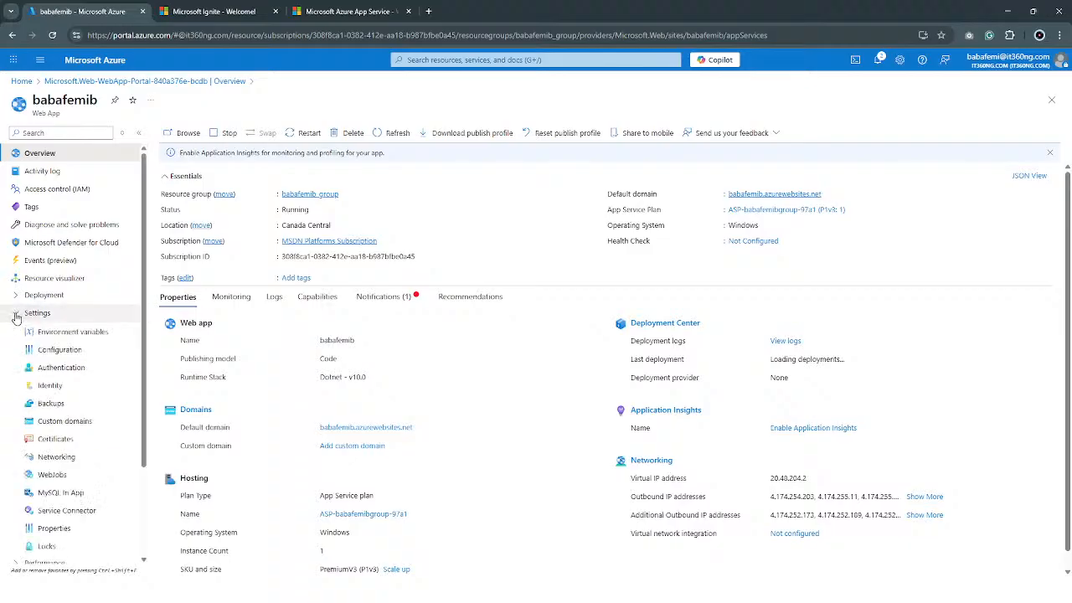
left_click(98, 369)
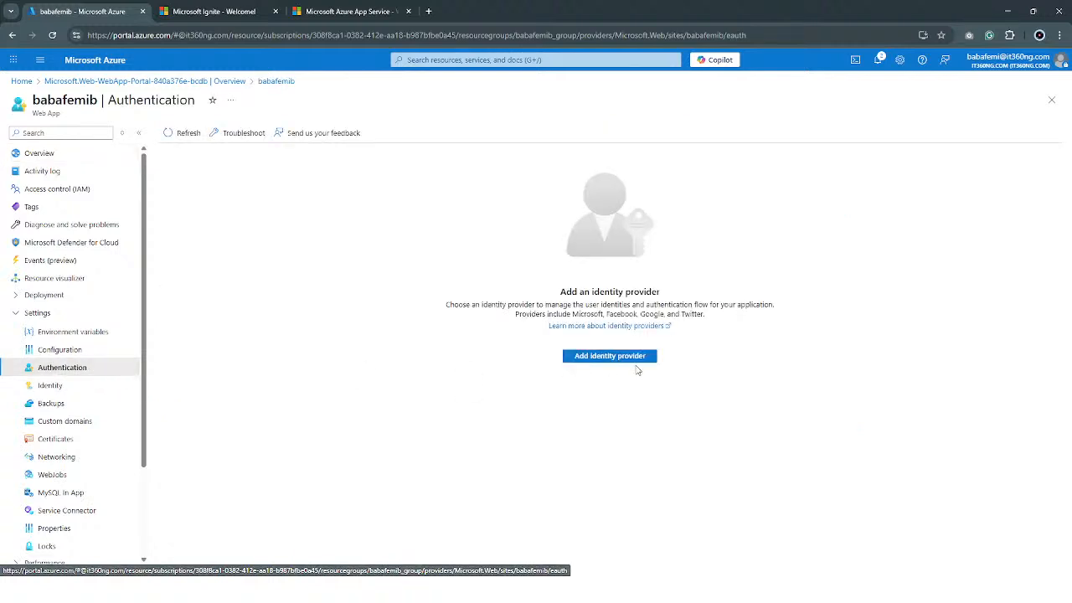
Start adding Microsoft as an identity provider, review its app registration and access check options, and discard the unsaved edits.
left_click(634, 360)
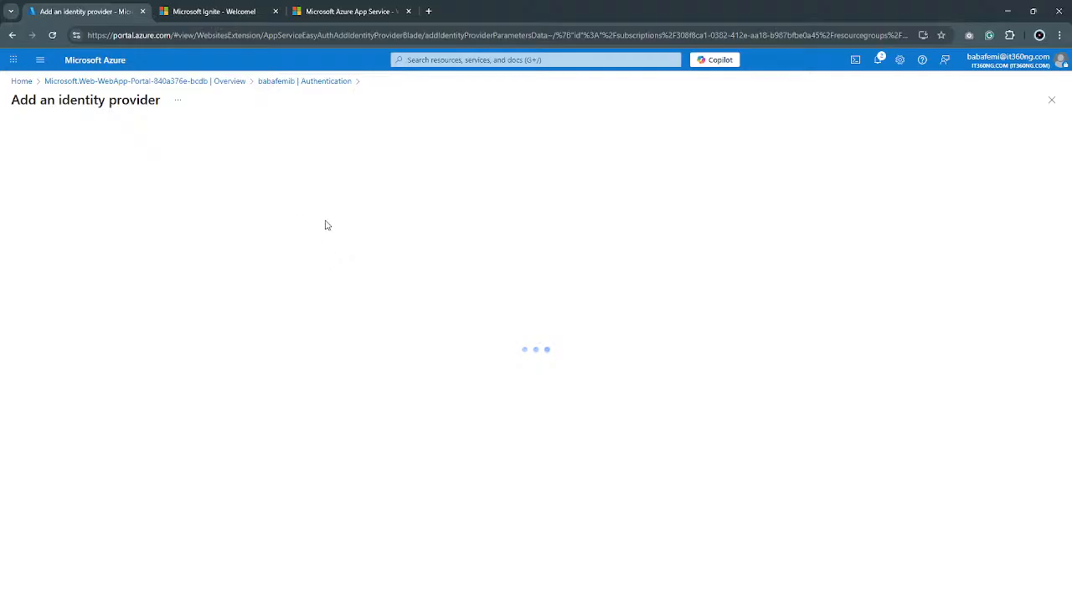
left_click(194, 189)
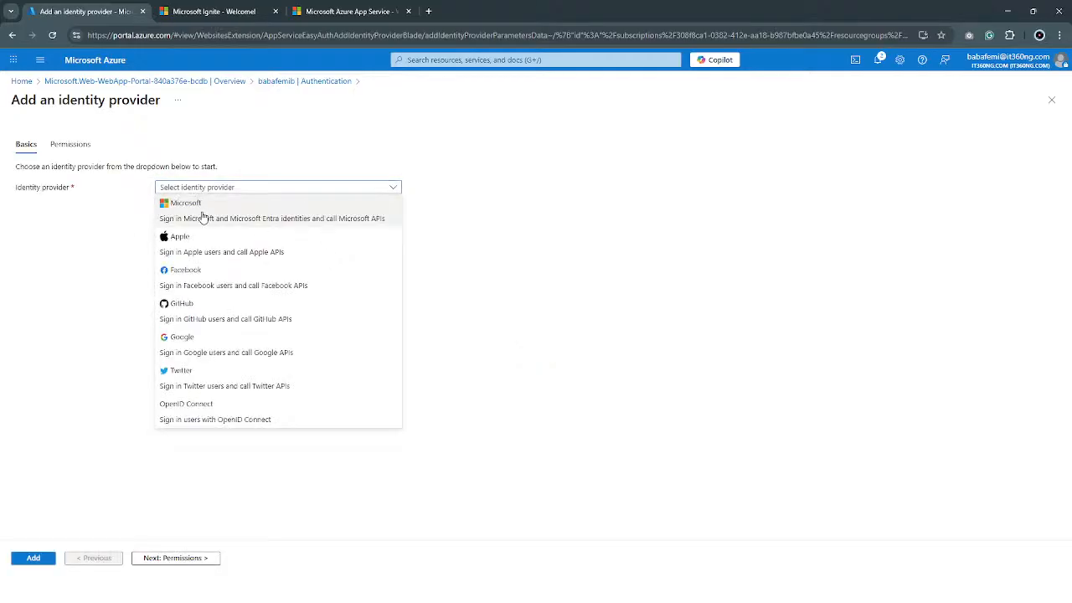
left_click(282, 219)
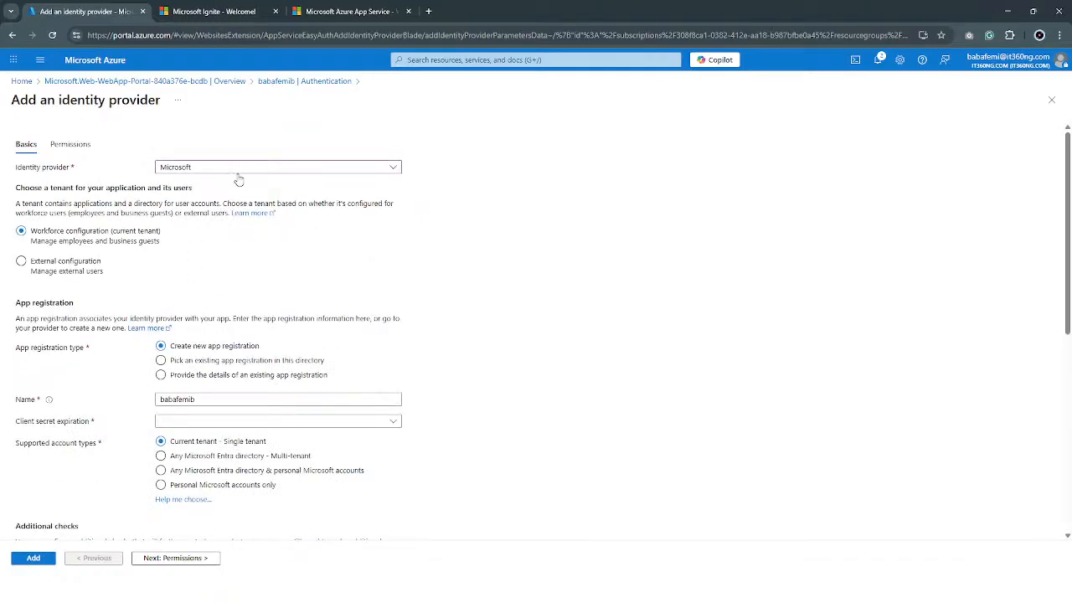
scroll(242, 390, "down", 2)
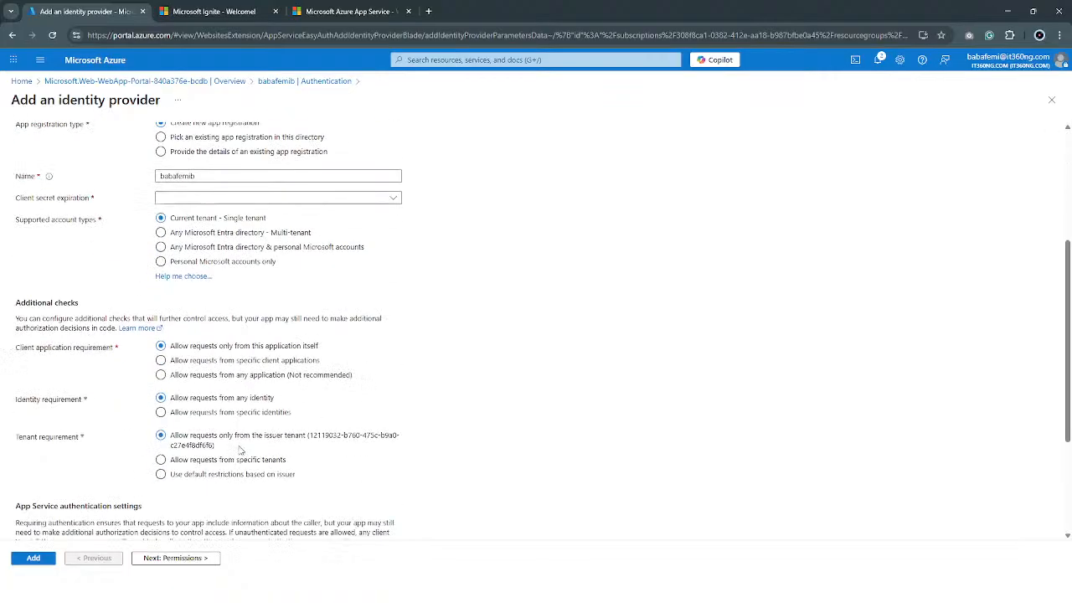
scroll(172, 362, "down", 3)
scroll(193, 366, "up", 5)
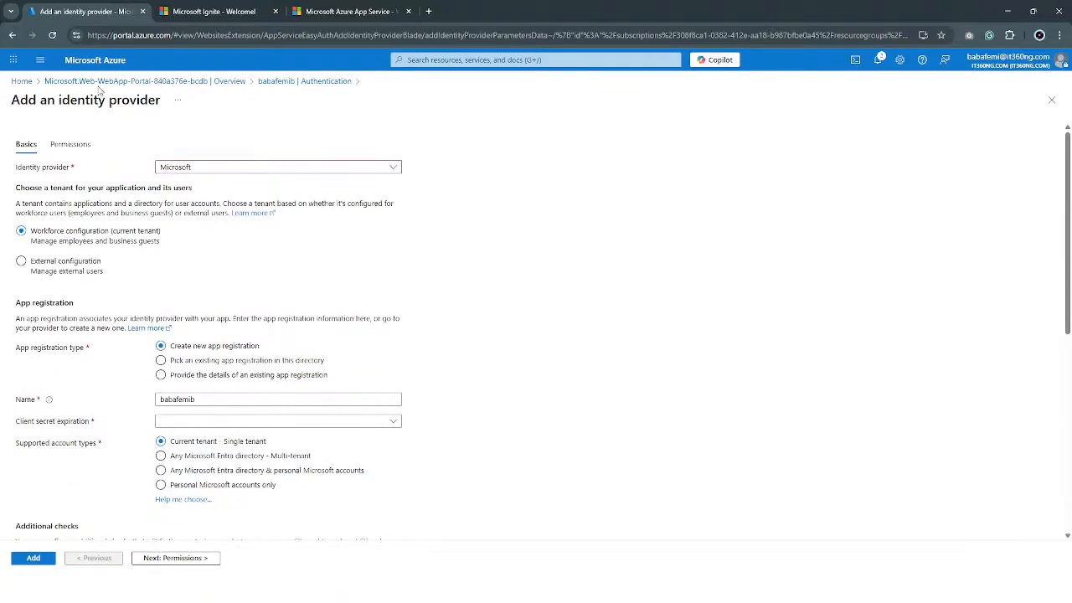
left_click(12, 35)
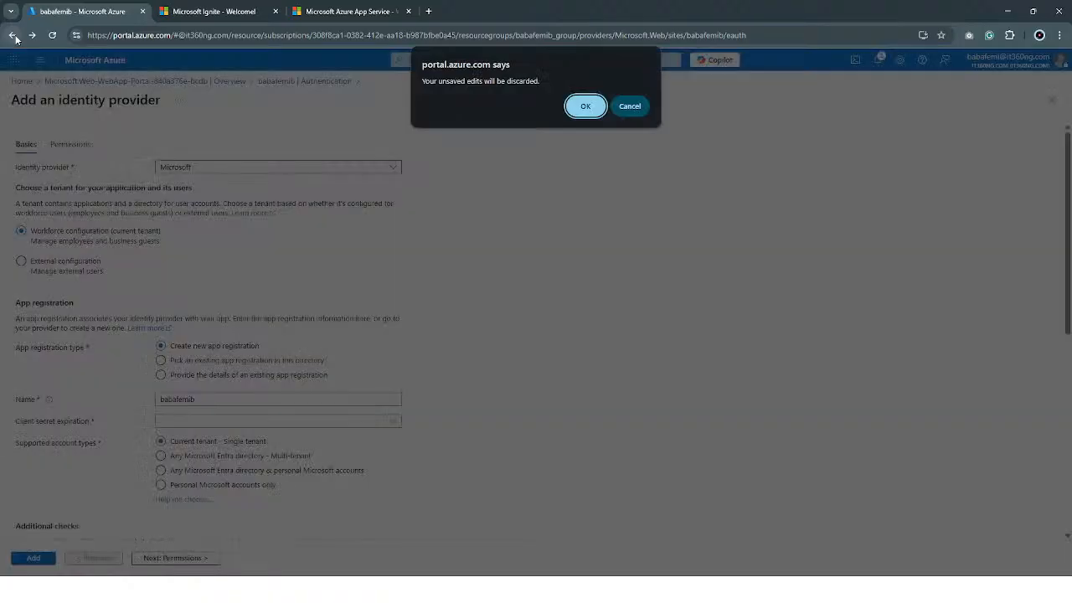
left_click(583, 106)
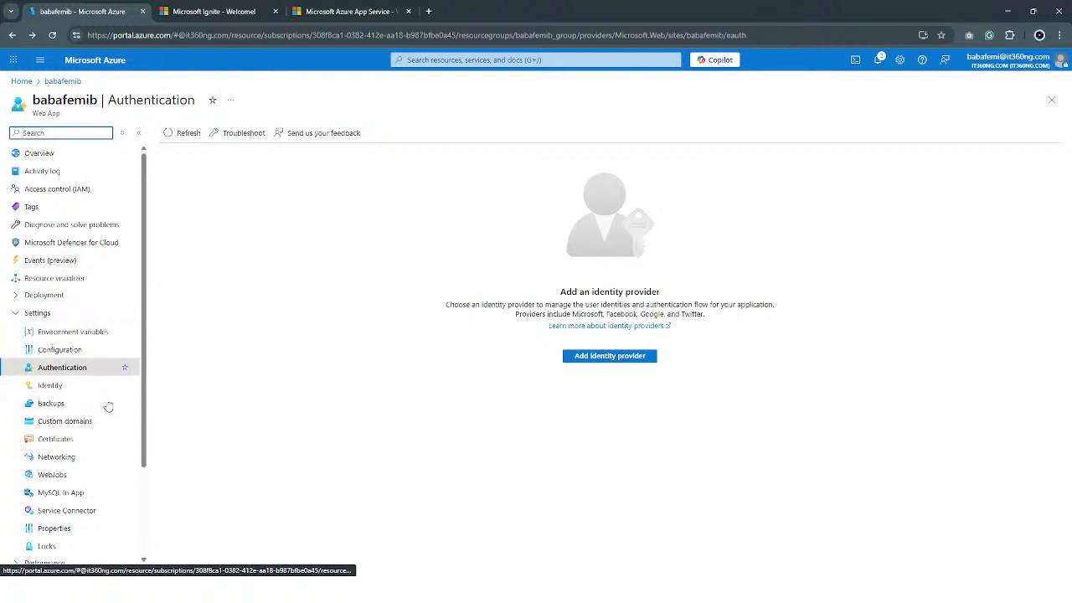
Open the web app's custom domains settings and compare its IP address and default domain with the live site's address.
left_click(87, 423)
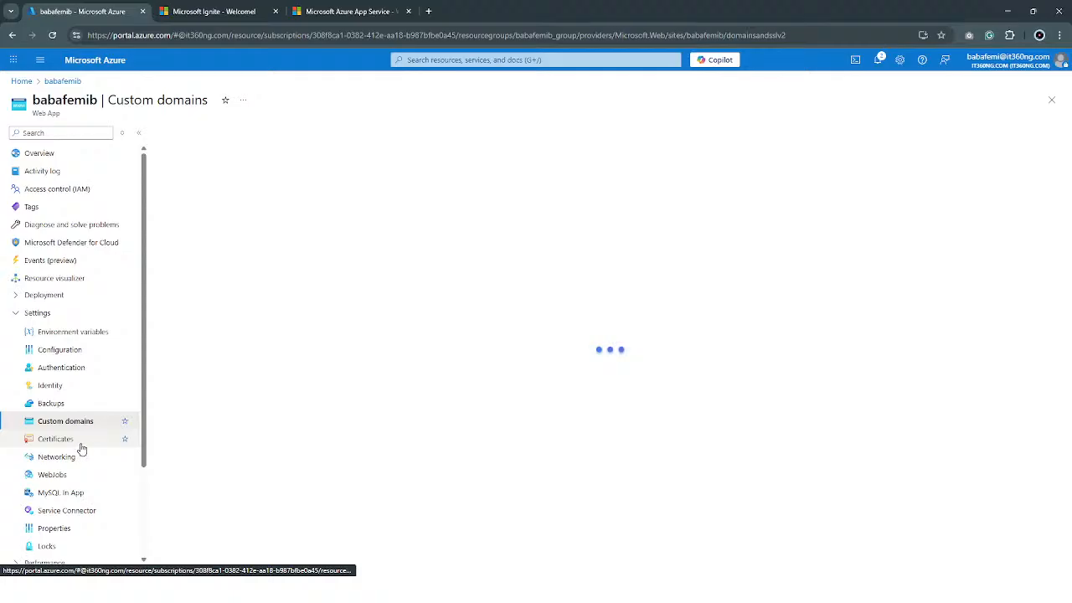
left_click(321, 13)
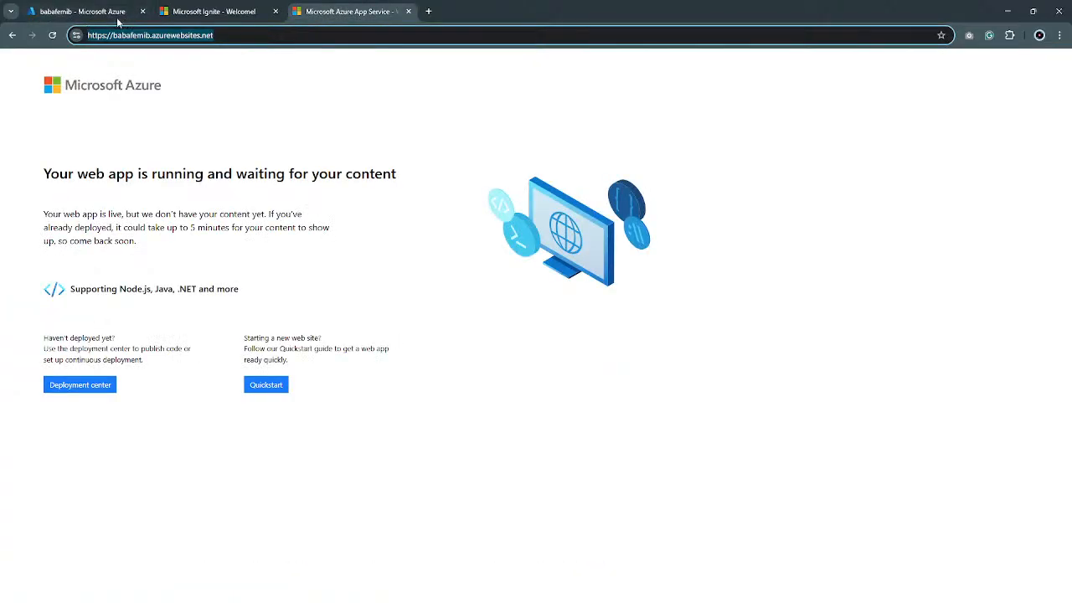
left_click(191, 13)
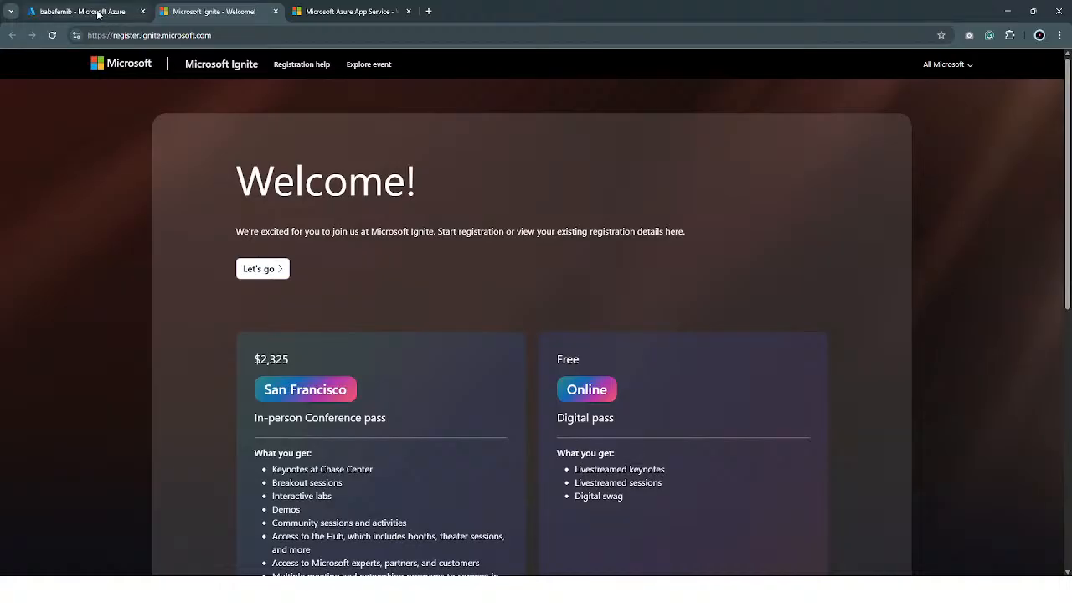
left_click(114, 14)
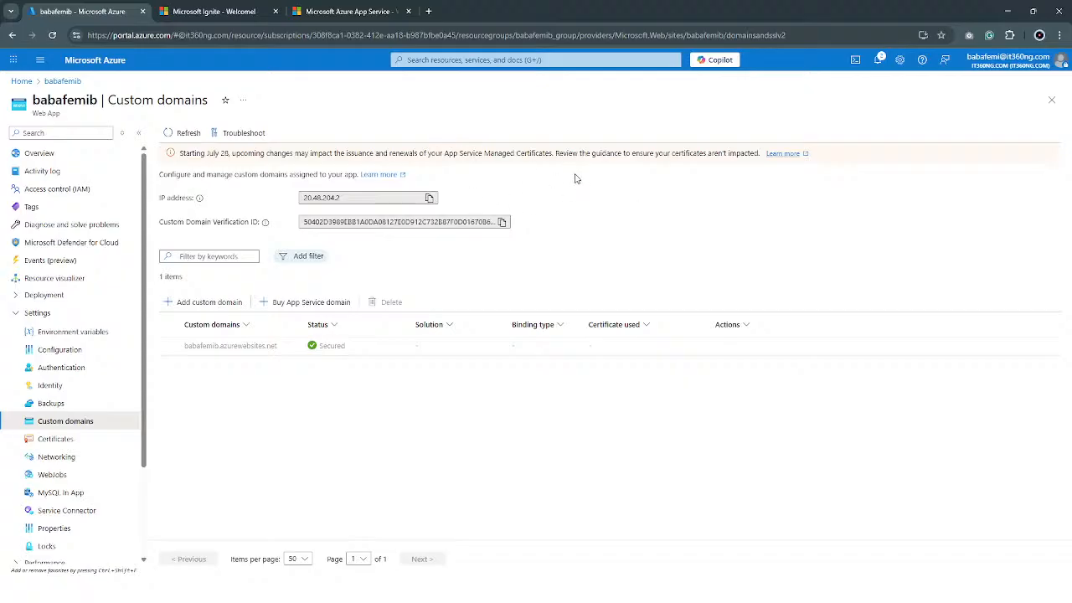
double_click(319, 198)
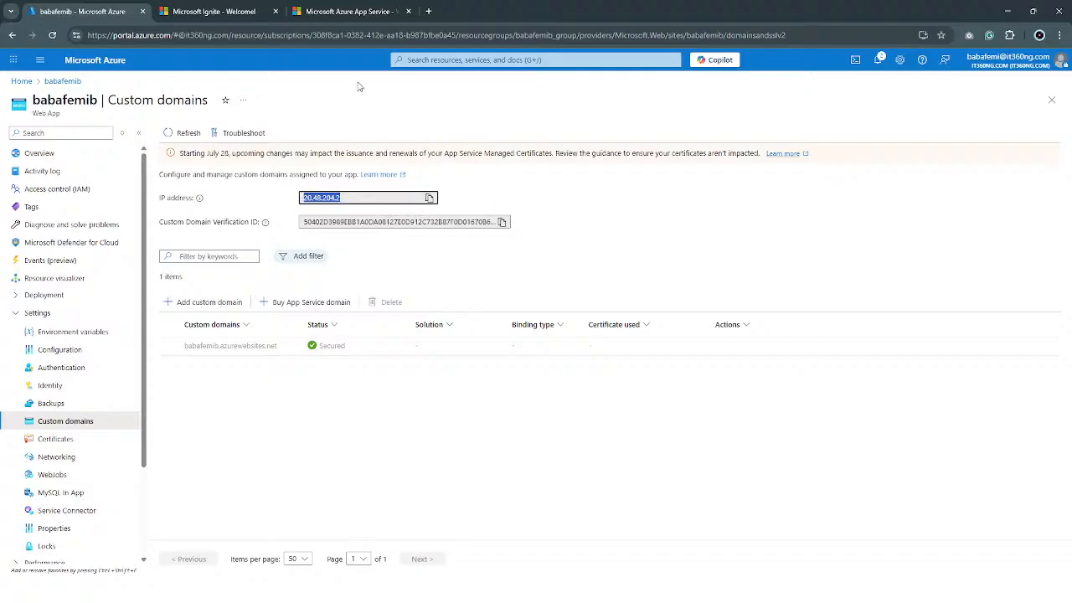
left_click(340, 12)
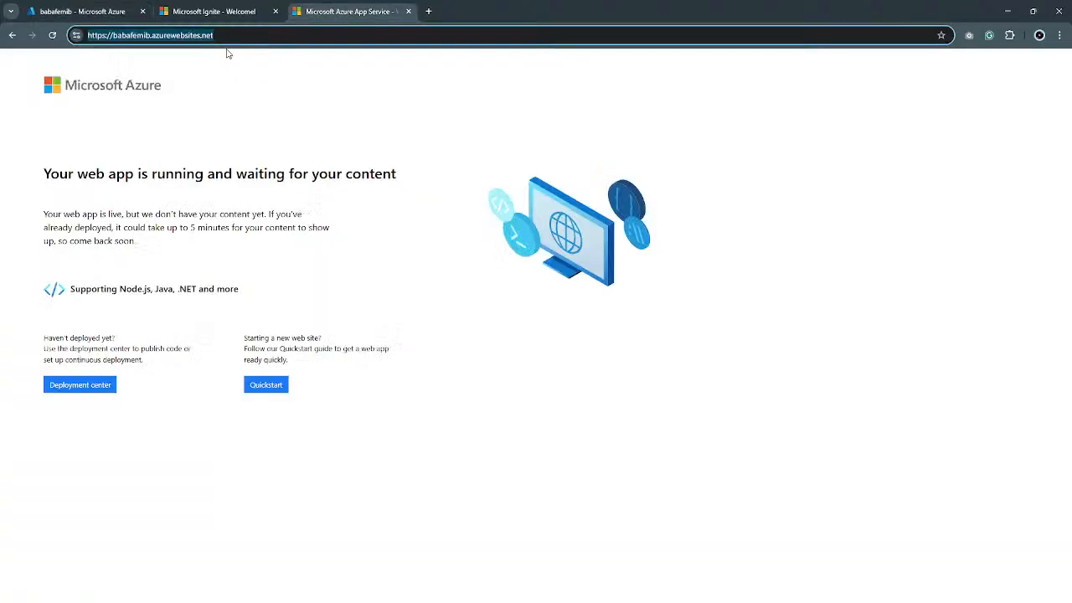
left_click(83, 12)
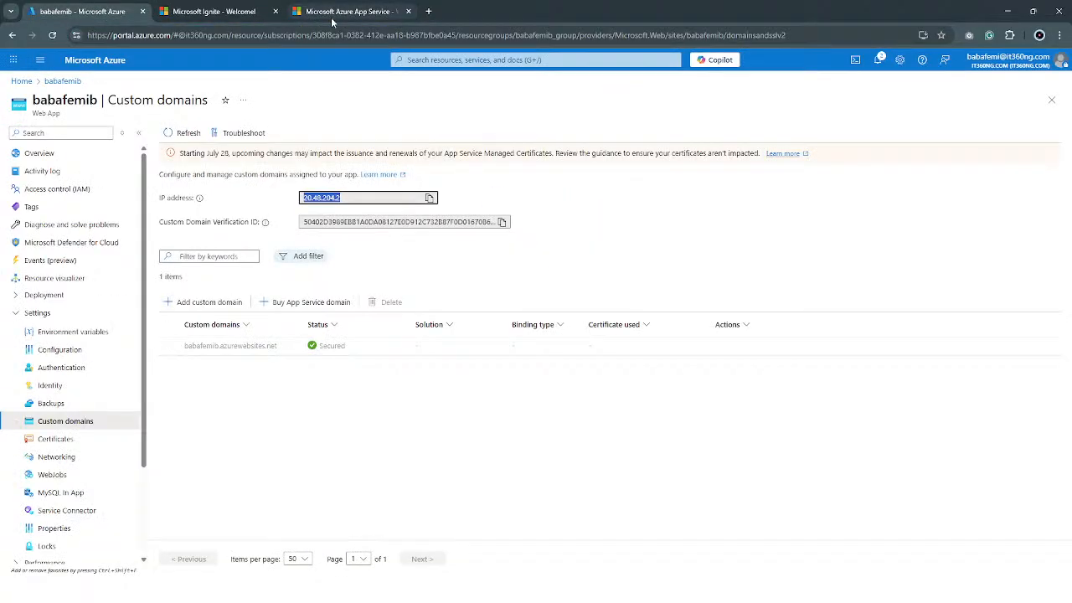
View the web app's App Service plan details, list the apps running on the plan and open the web app from that list.
scroll(129, 388, "down", 1)
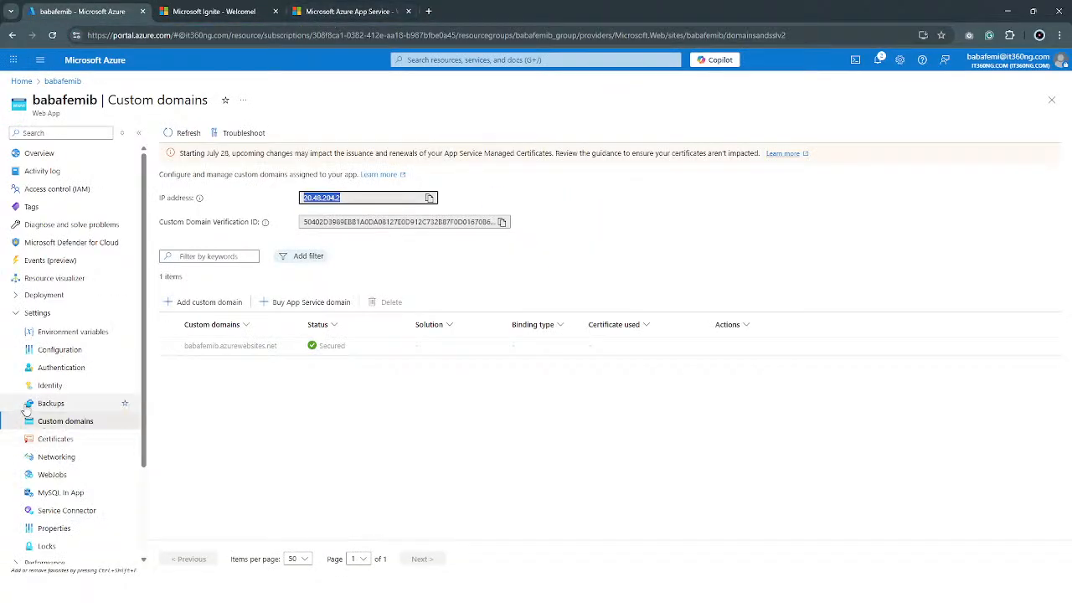
scroll(69, 451, "down", 3)
left_click(59, 465)
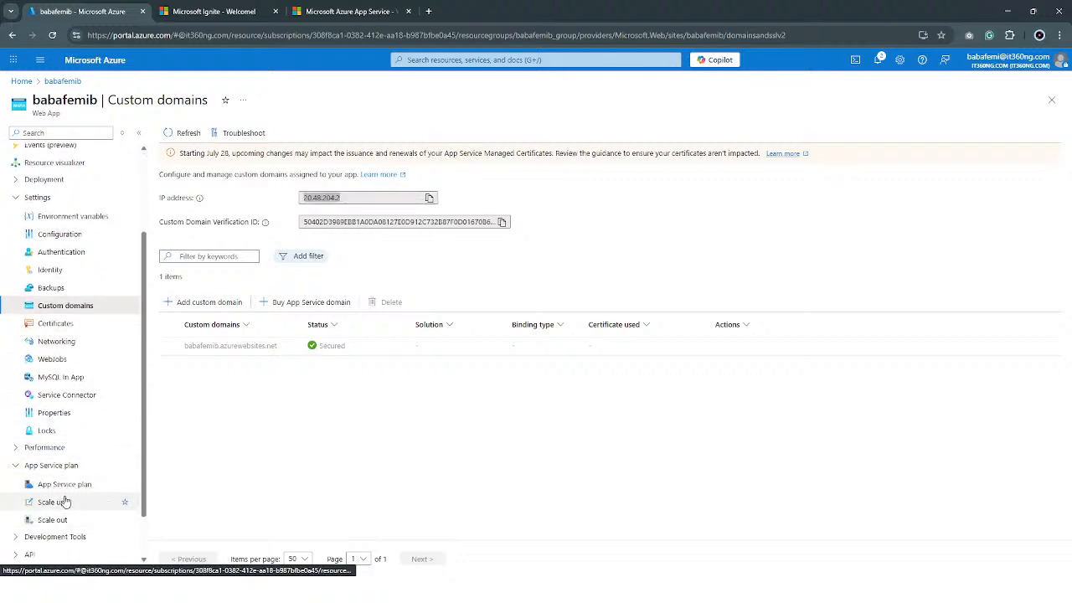
left_click(75, 485)
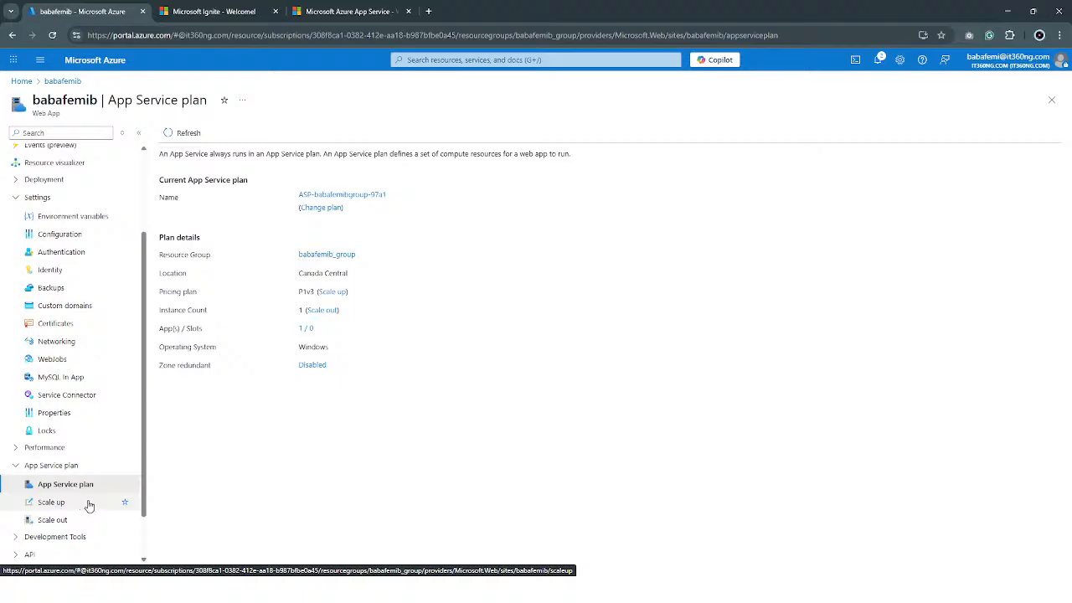
left_click(306, 330)
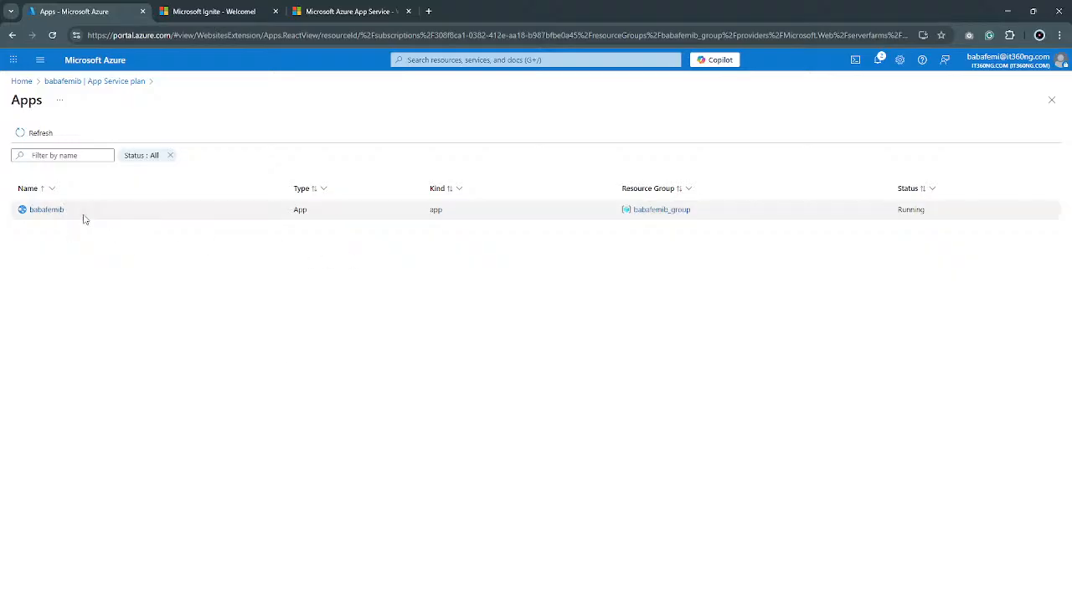
left_click(47, 209)
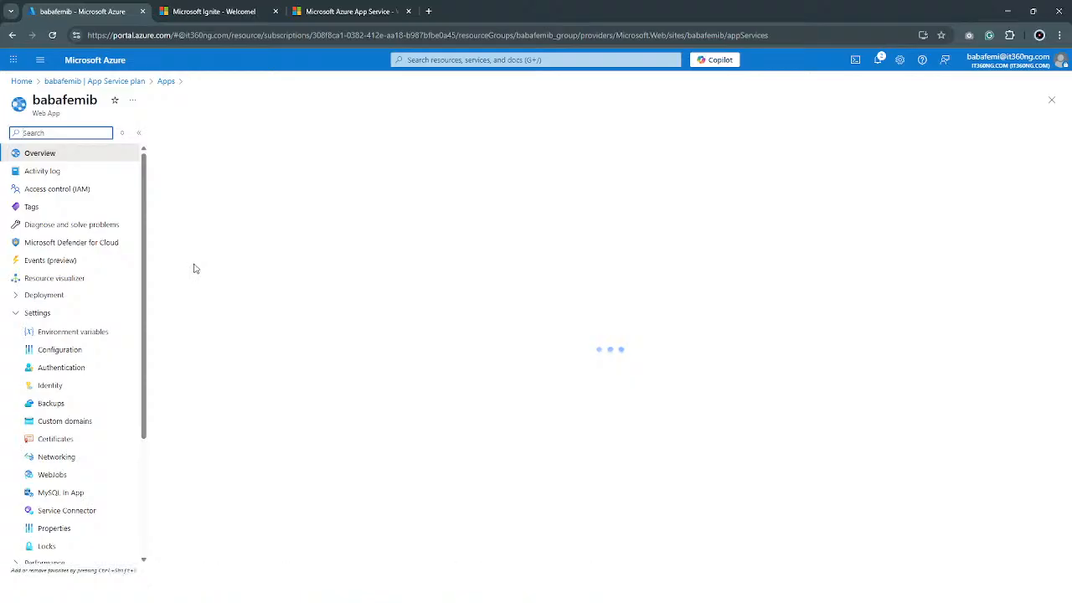
Open the web app's Scale up options under its App Service plan and return to the app's overview.
scroll(90, 417, "down", 2)
left_click(89, 413)
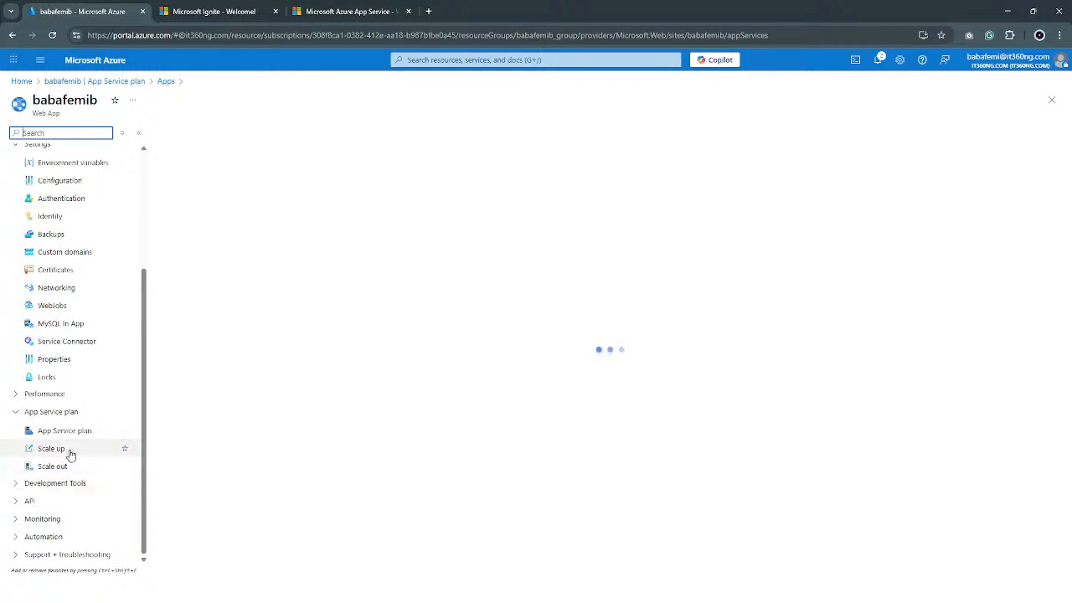
left_click(71, 450)
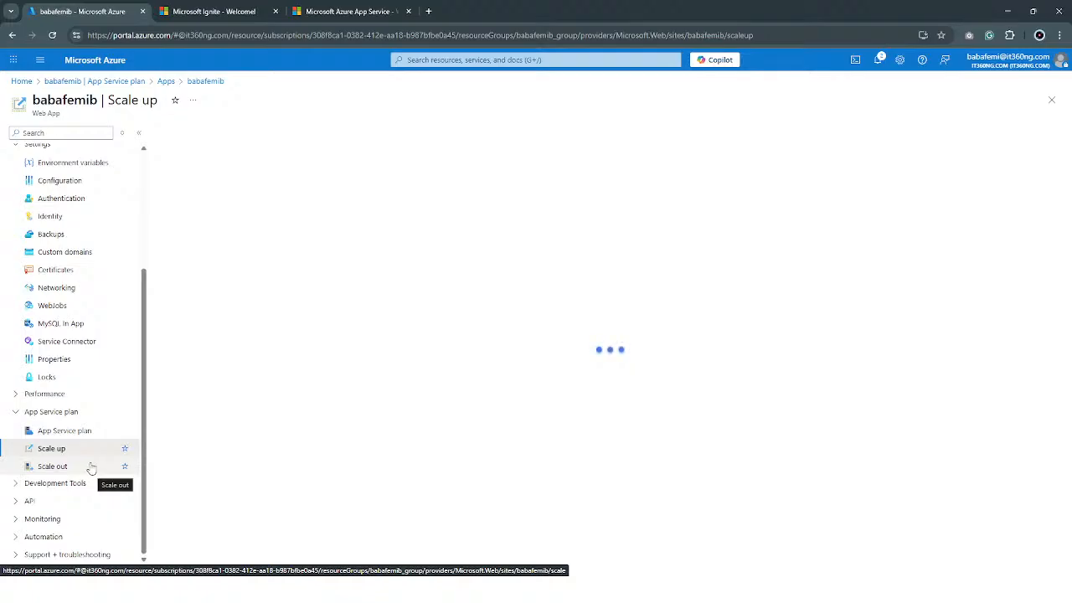
scroll(92, 469, "up", 2)
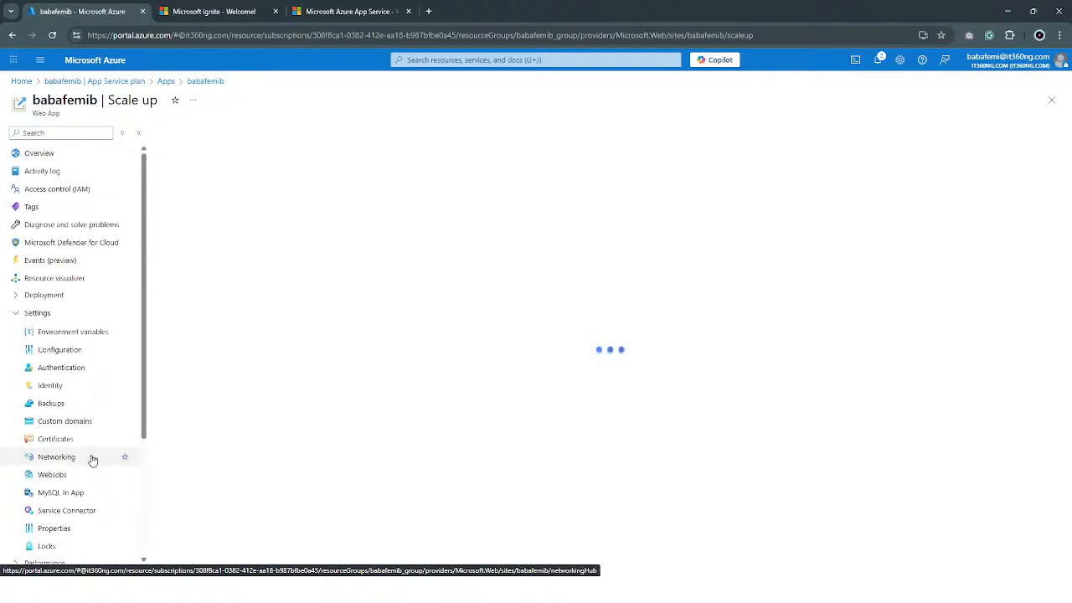
left_click(58, 155)
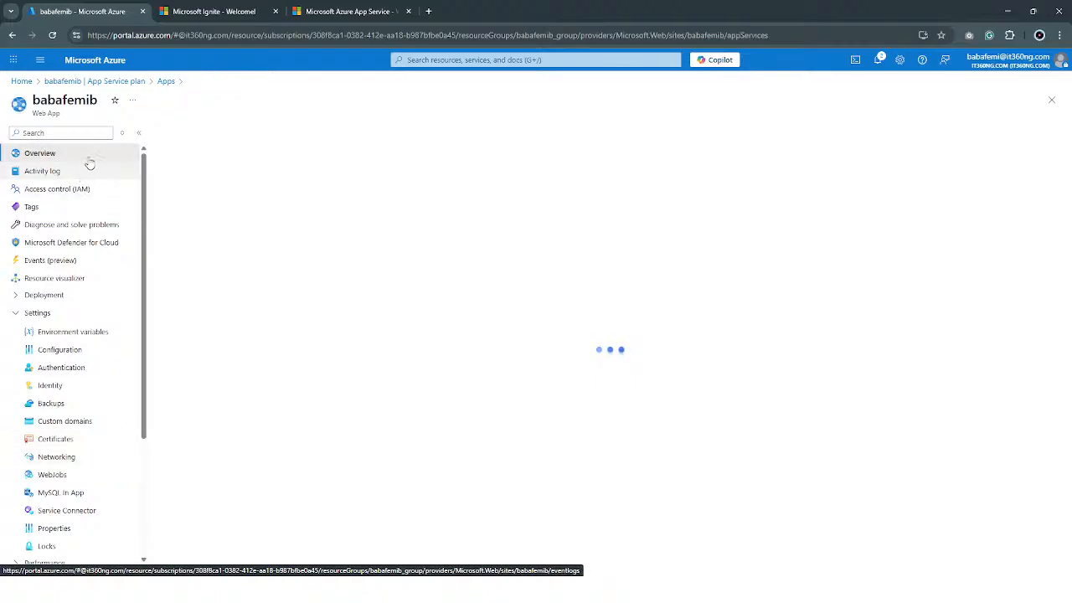